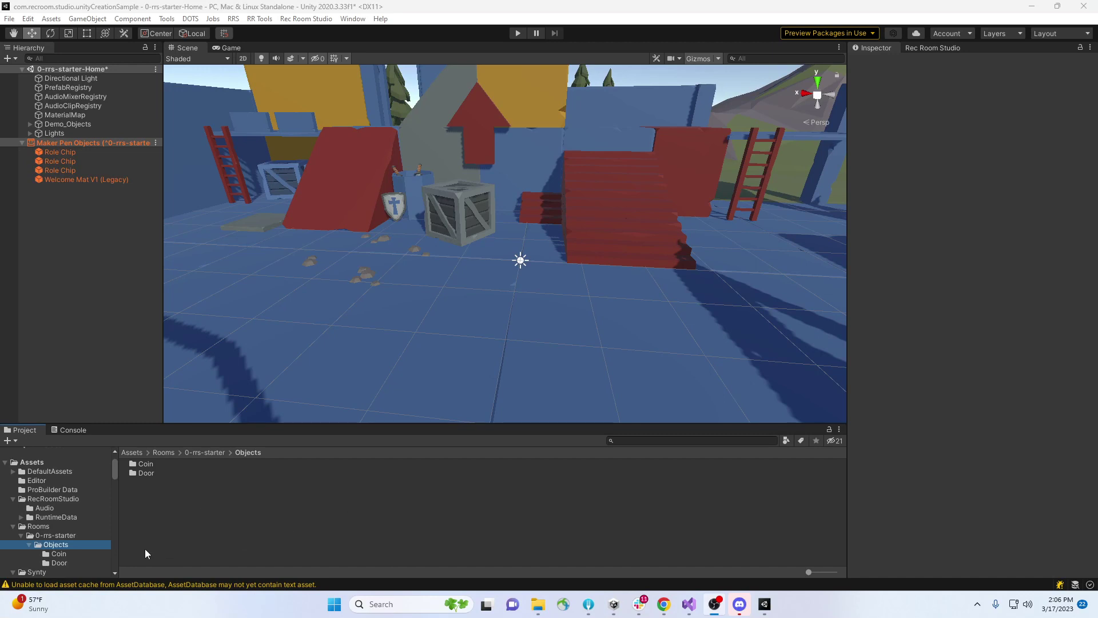
Open the Door folder and then the Door prefab in Prefab Mode
{"action": "double_click", "coordinate": [148, 474]}
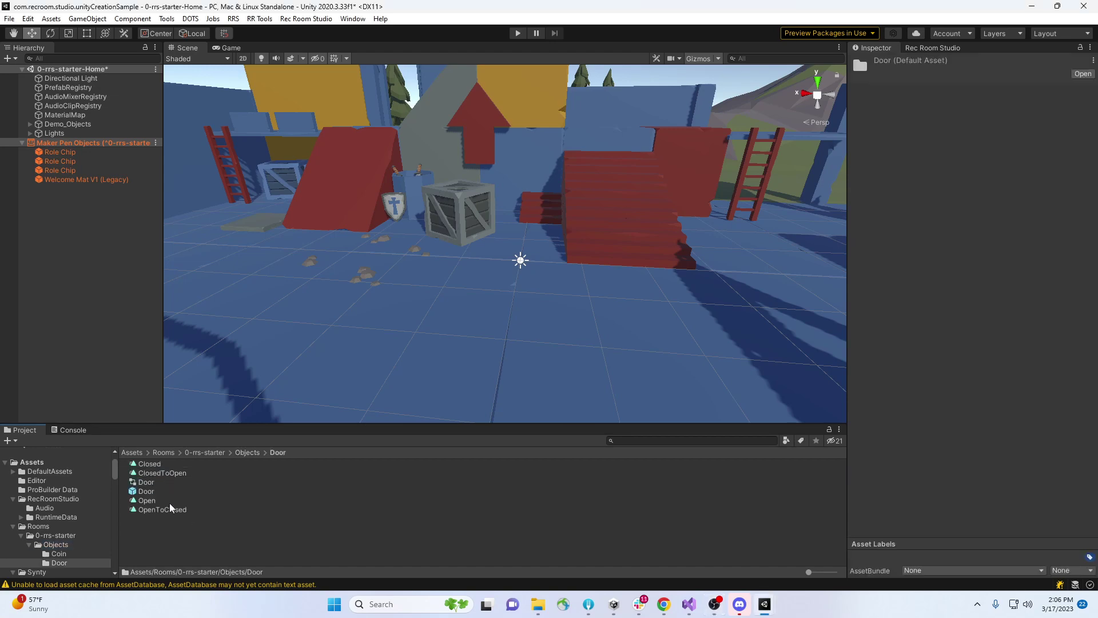
{"action": "double_click", "coordinate": [146, 491]}
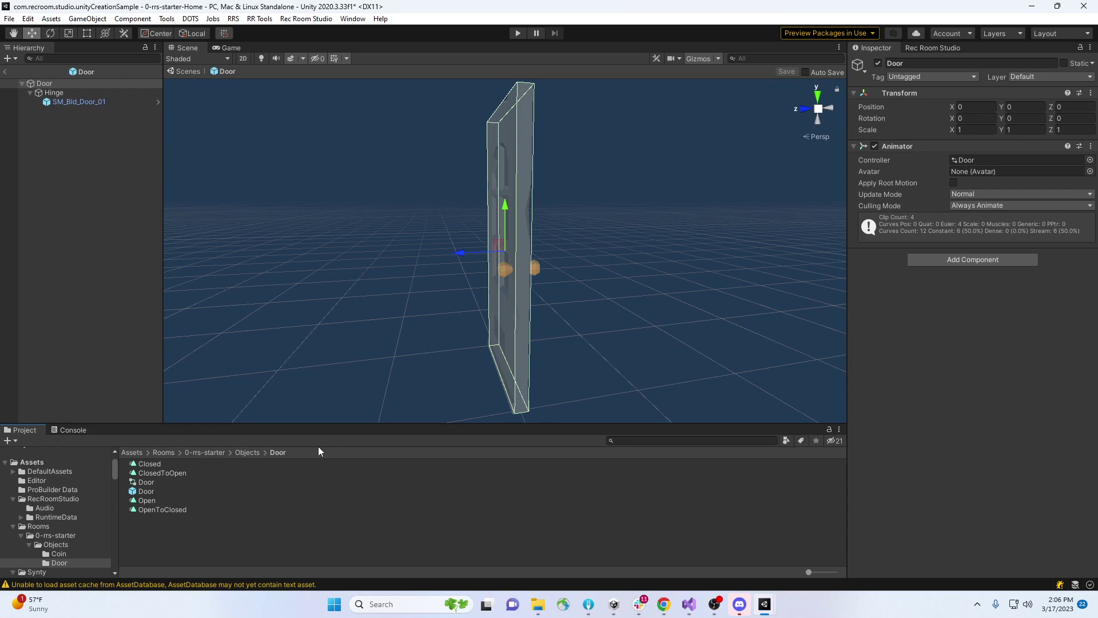
Dock the Door Animator graph beside Scene and preview the Closed→ClosedToOpen transition and Open parameter
{"action": "double_click", "coordinate": [979, 160]}
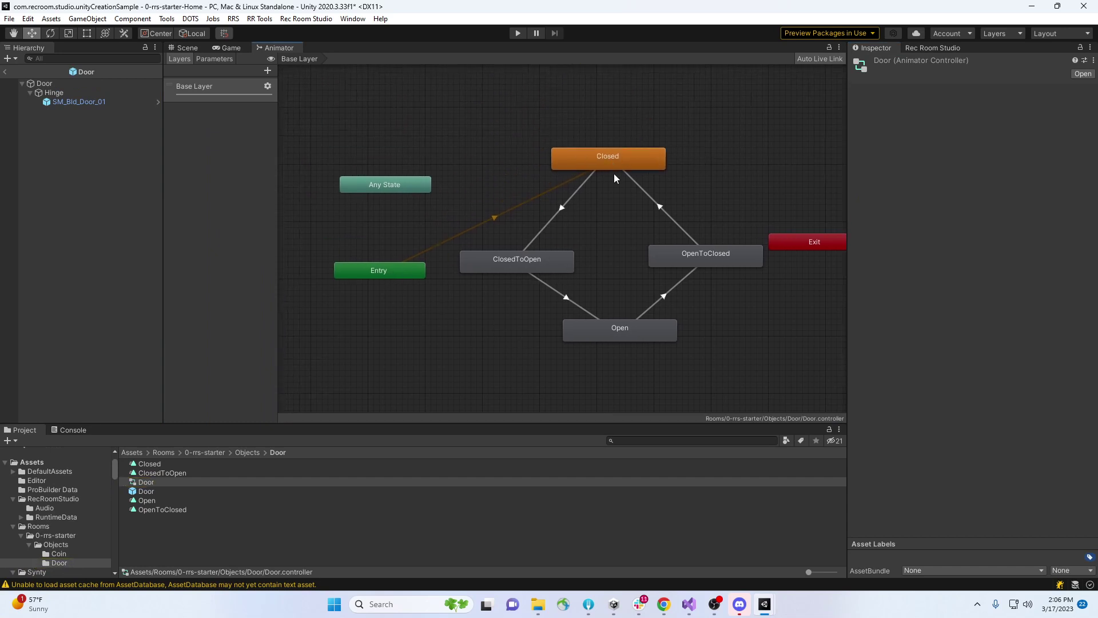
{"action": "left_click", "coordinate": [560, 209]}
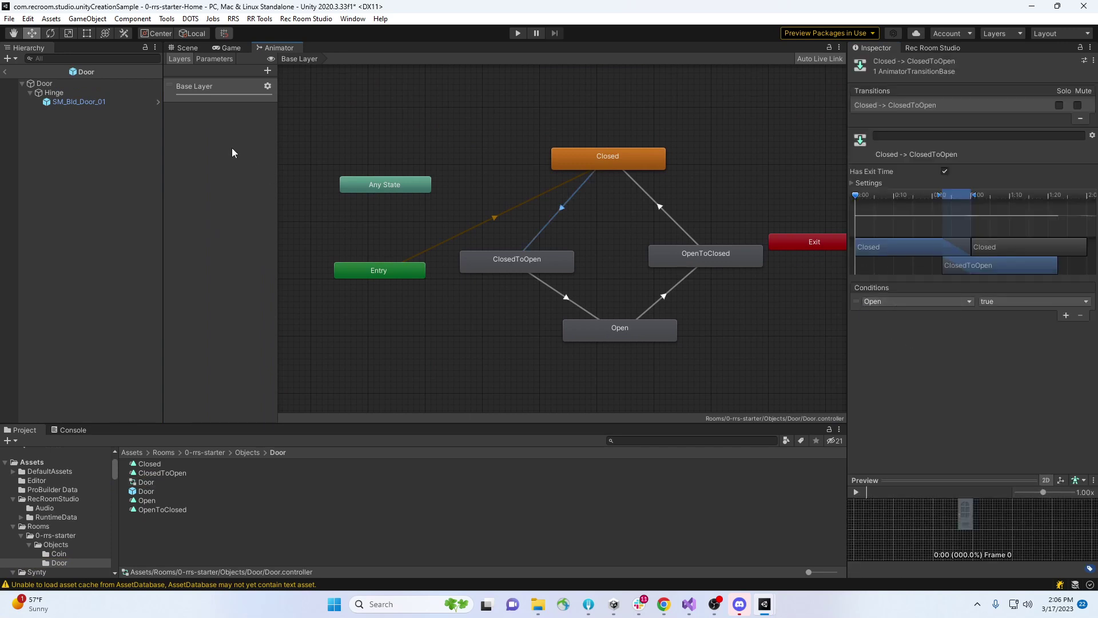
{"action": "left_click", "coordinate": [213, 59]}
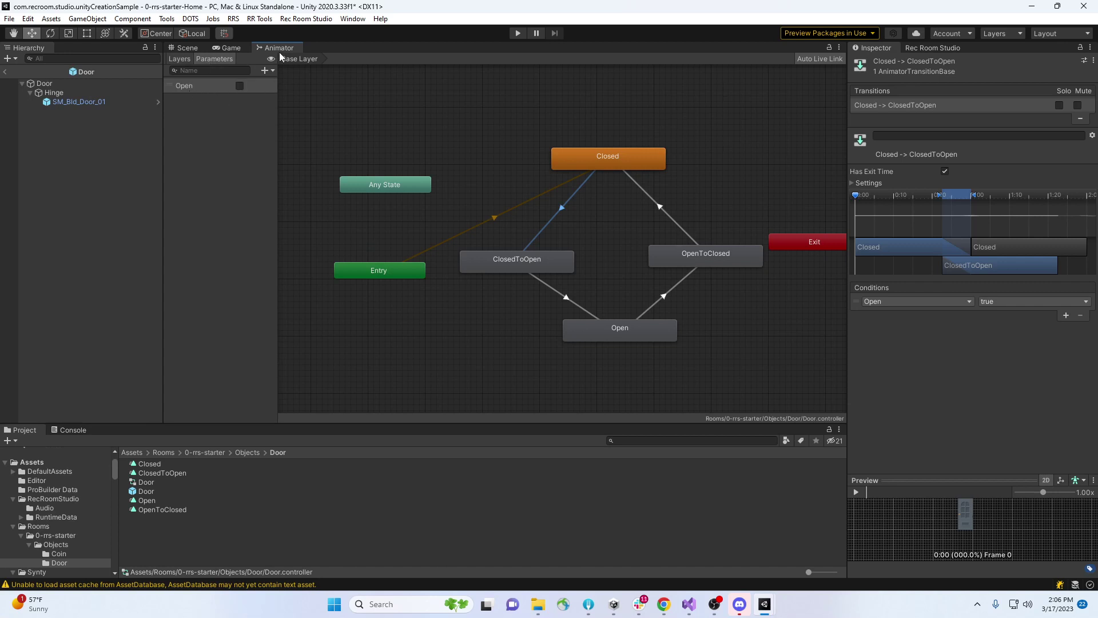
{"action": "left_click_drag", "start_coordinate": [279, 51], "coordinate": [508, 269]}
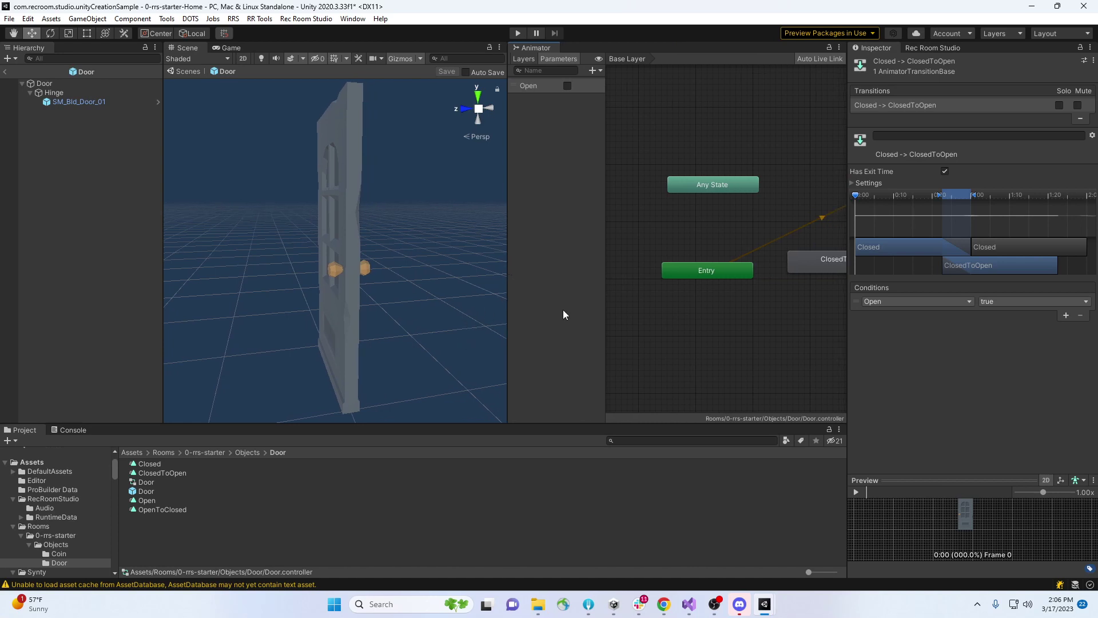
{"action": "left_click", "coordinate": [855, 492]}
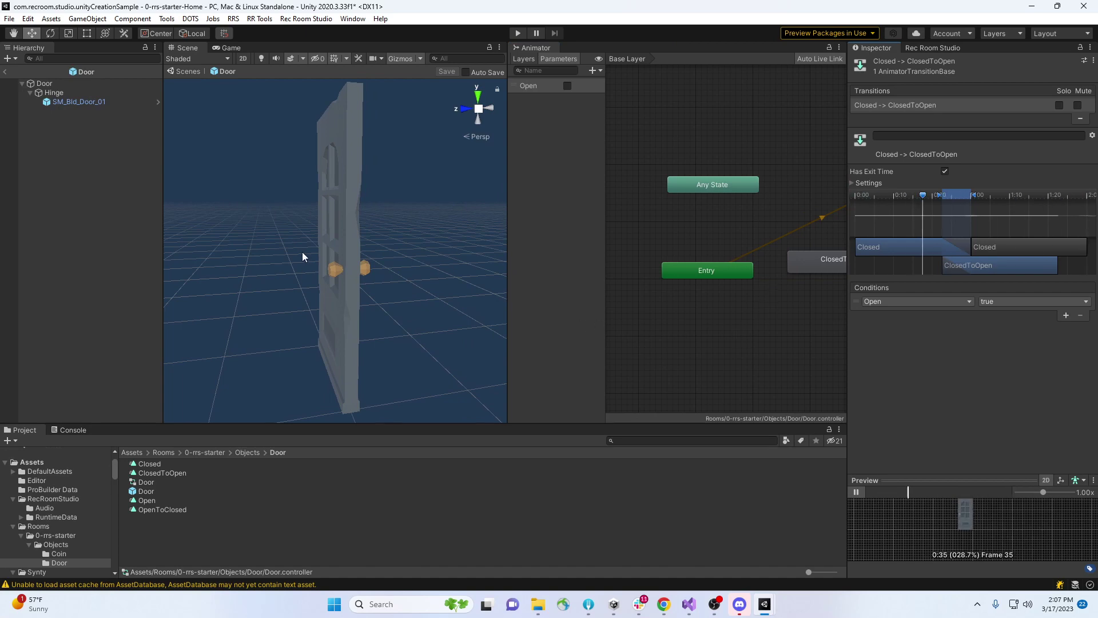
Add a Rec Room Object component to the Door root and list its event types
{"action": "left_click", "coordinate": [45, 84]}
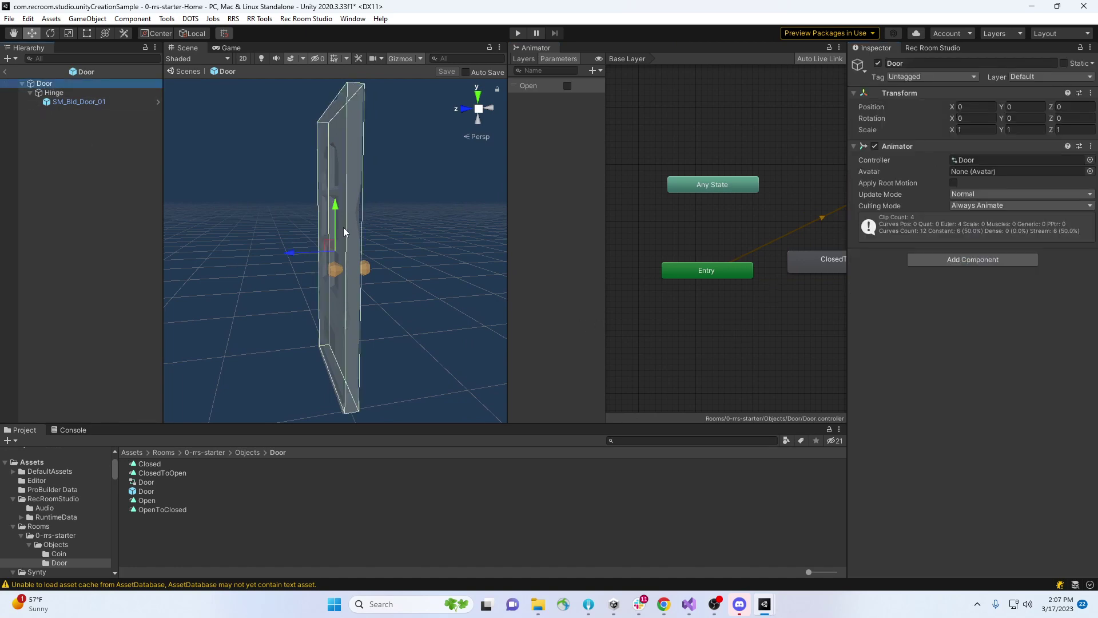
{"action": "left_click", "coordinate": [967, 260]}
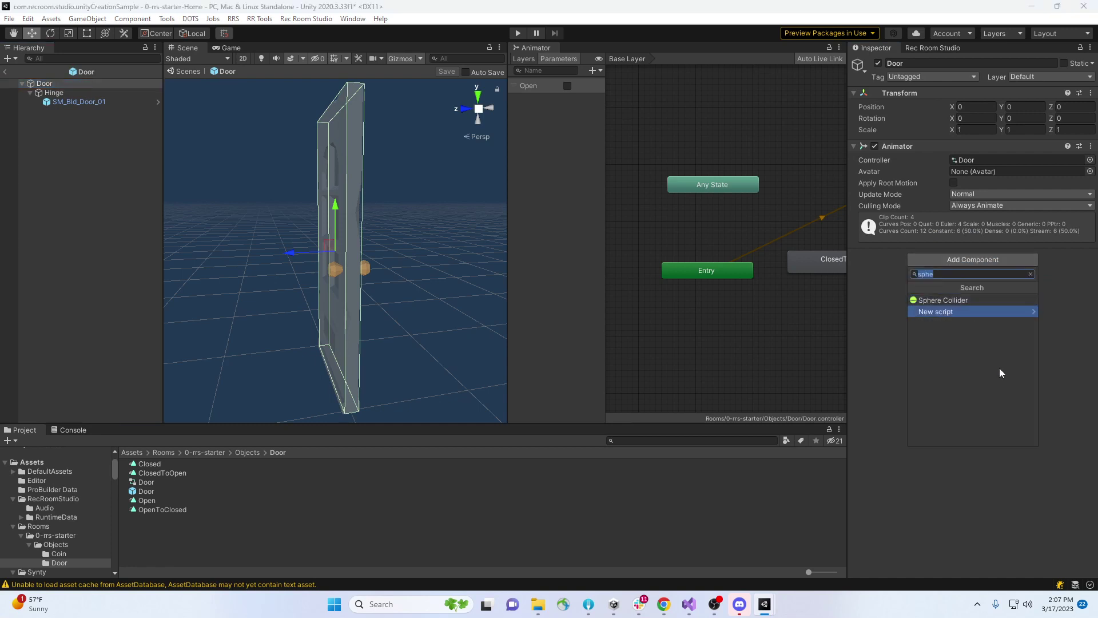
{"action": "type", "text": "rec"}
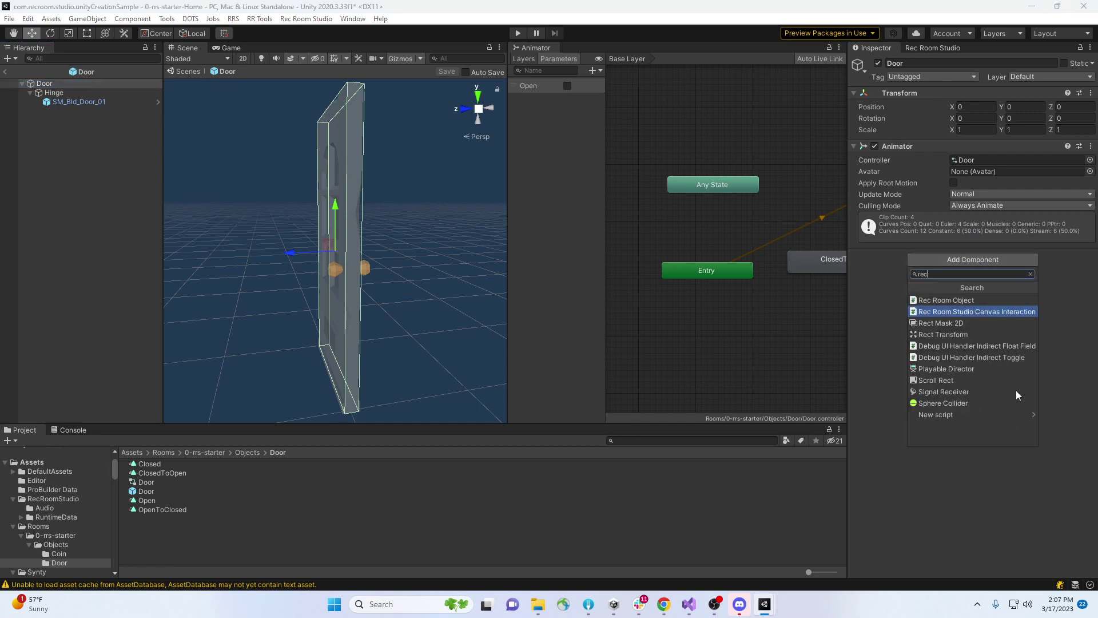
{"action": "left_click", "coordinate": [955, 302]}
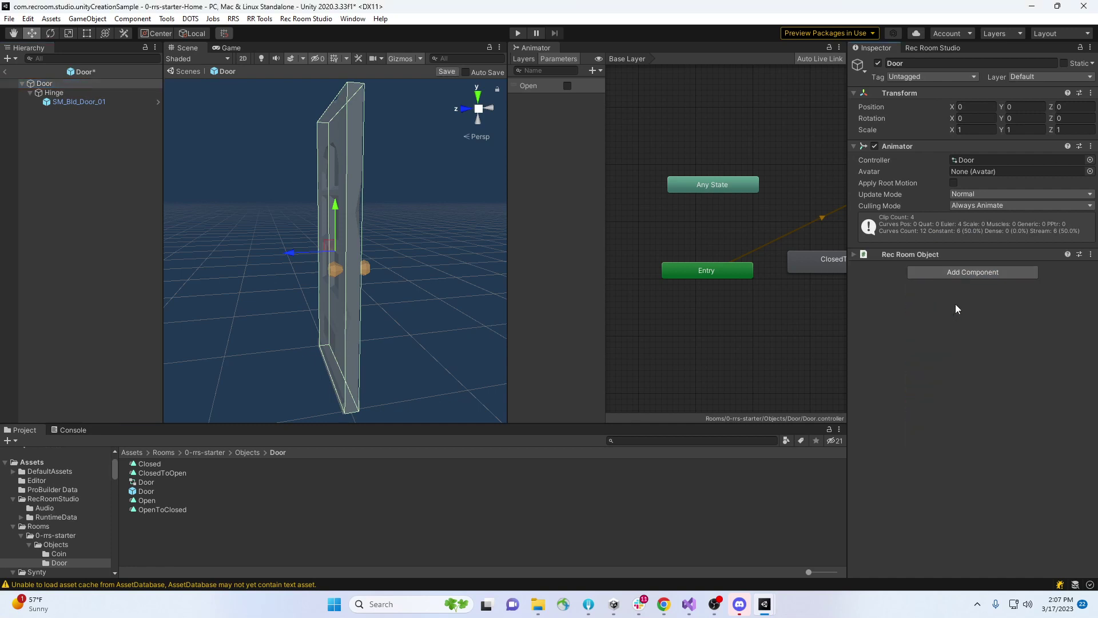
{"action": "left_click", "coordinate": [853, 255]}
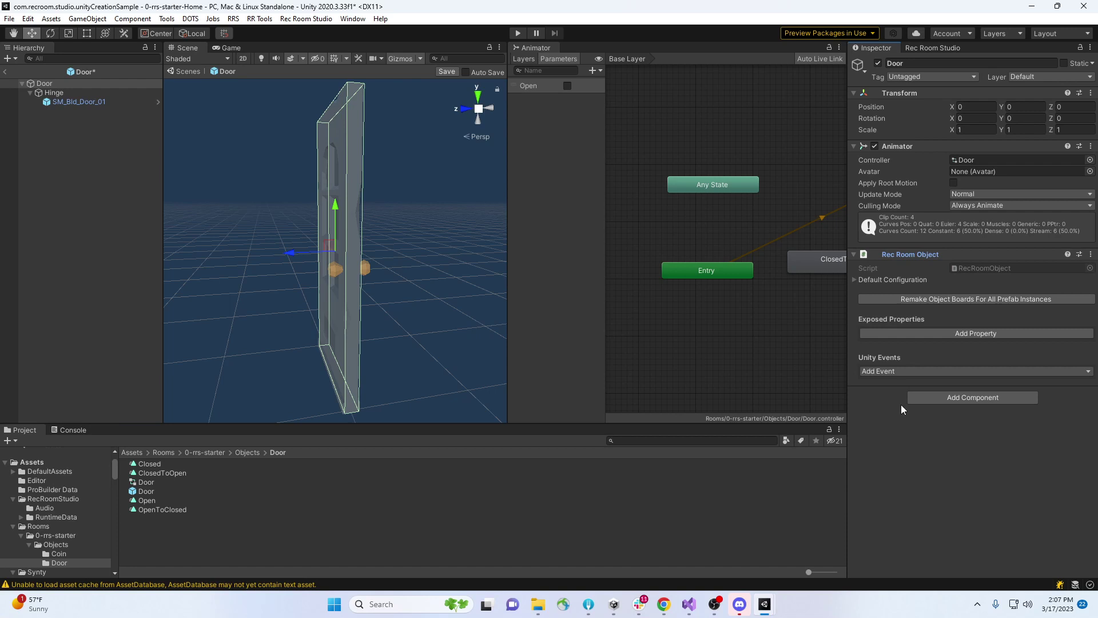
{"action": "left_click", "coordinate": [962, 372]}
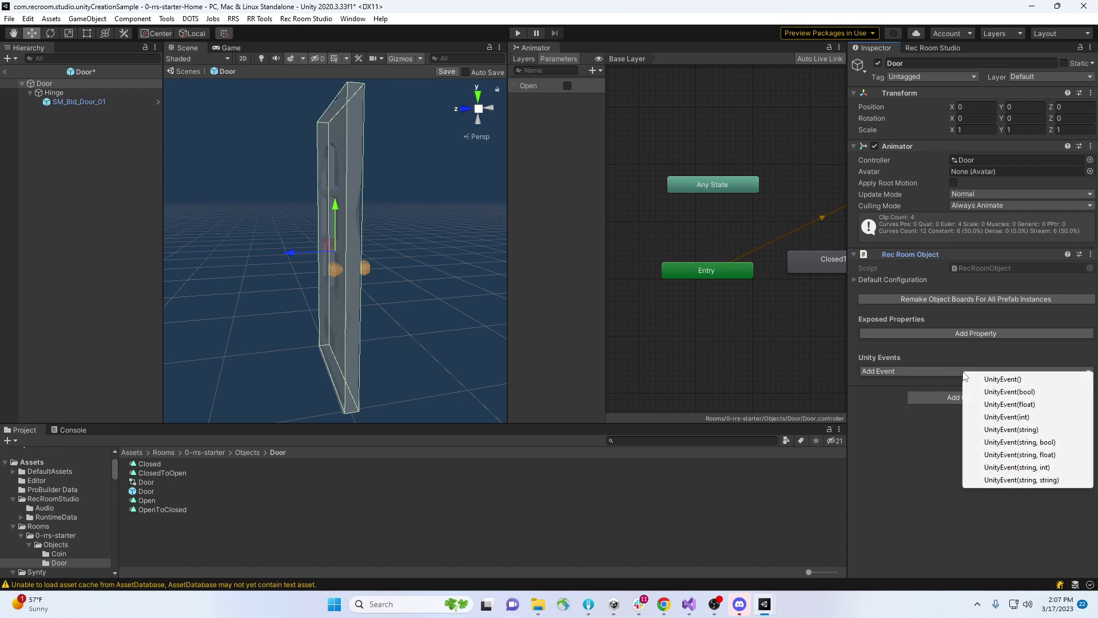
Add a UnityEvent(string, bool) named Open with a listener targeting Door
{"action": "left_click", "coordinate": [1041, 447]}
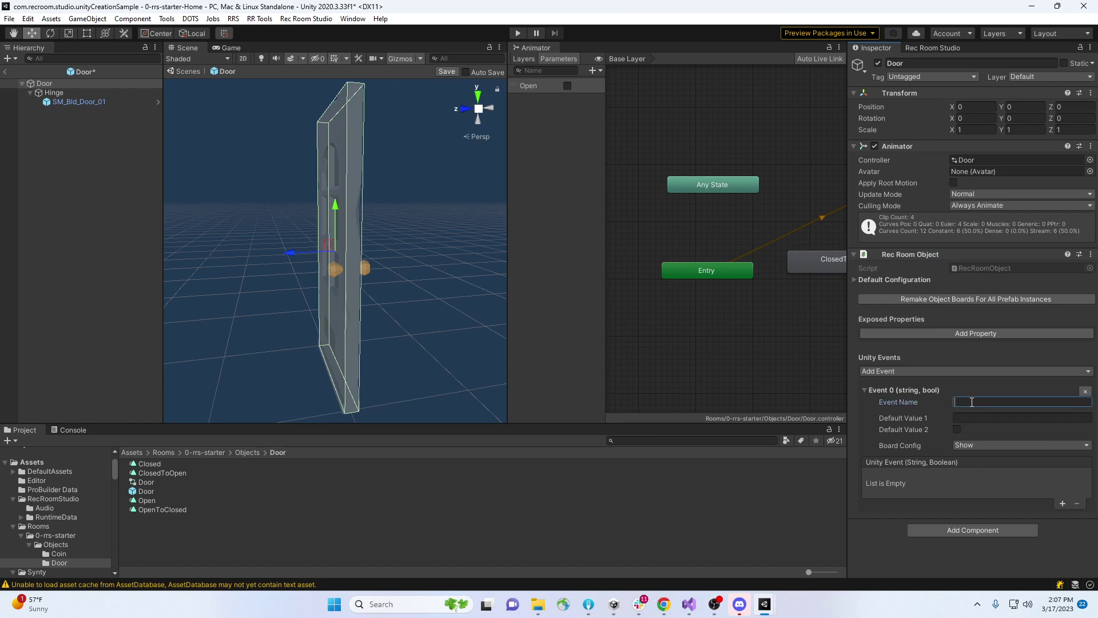
{"action": "type", "text": "Open"}
{"action": "left_click", "coordinate": [1061, 503]}
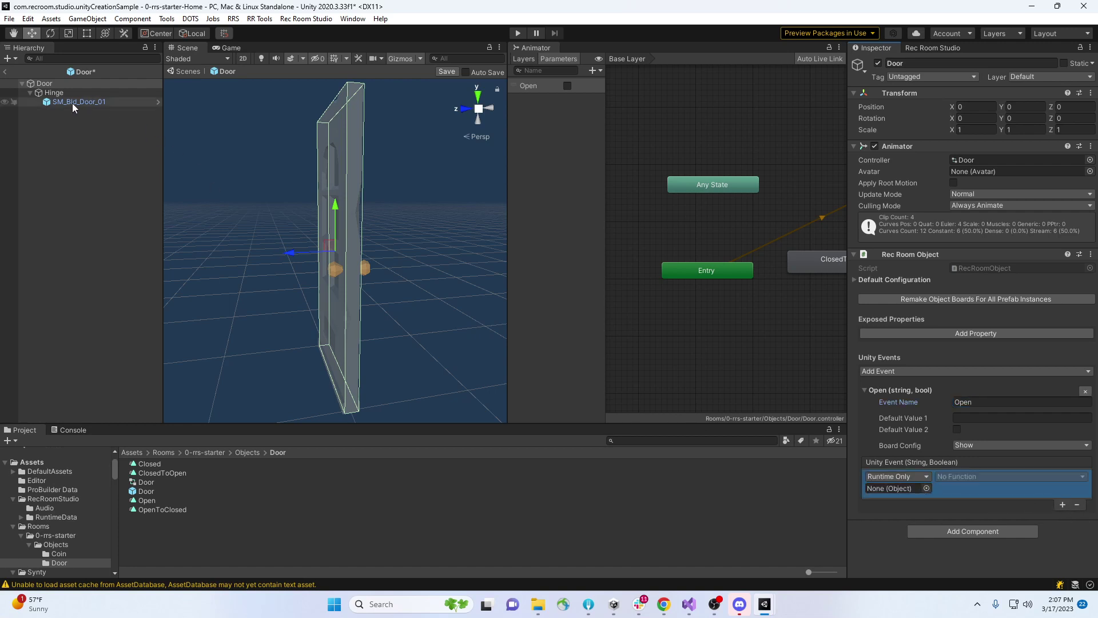
{"action": "left_click", "coordinate": [49, 84]}
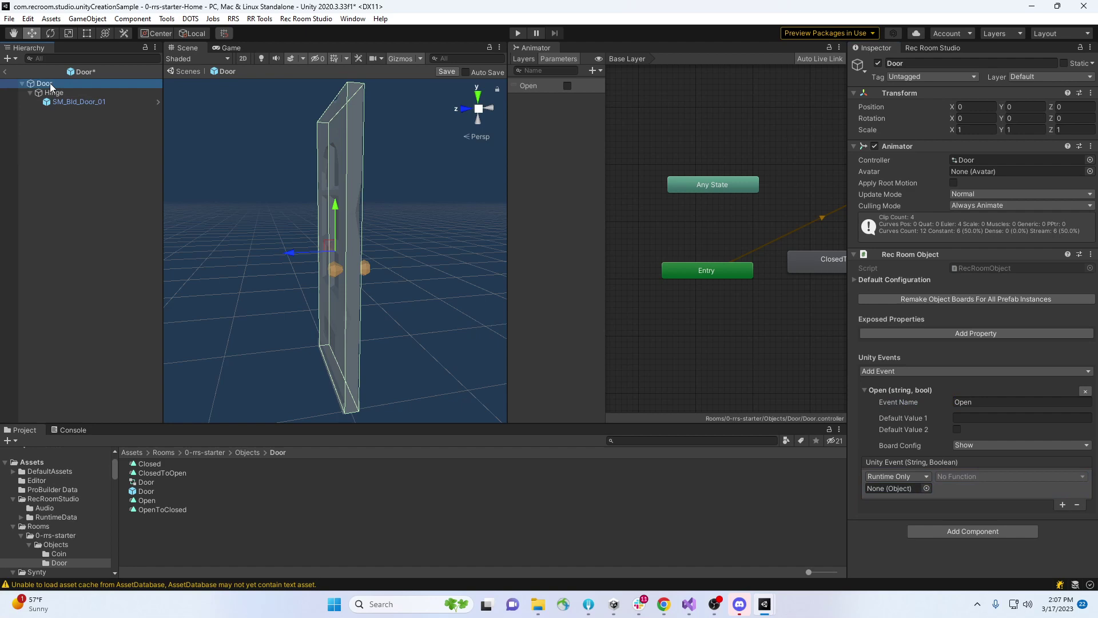
{"action": "left_click_drag", "start_coordinate": [49, 85], "coordinate": [894, 487]}
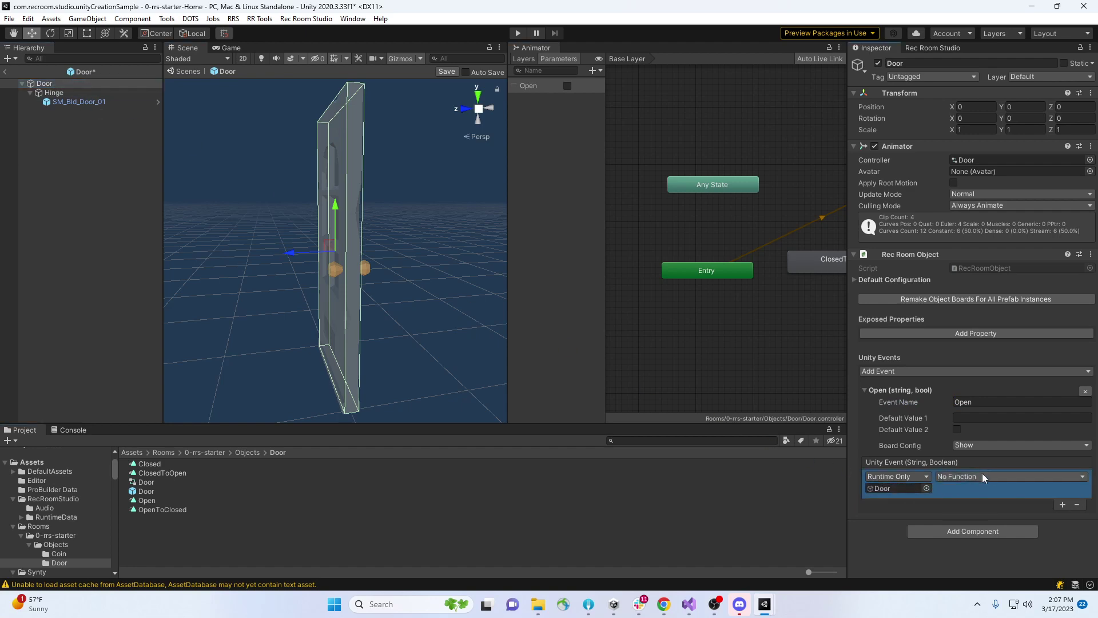
Make the Open event call Animator.SetBool with defaults Open and true
{"action": "left_click", "coordinate": [982, 474]}
{"action": "mouse_move", "coordinate": [972, 532]}
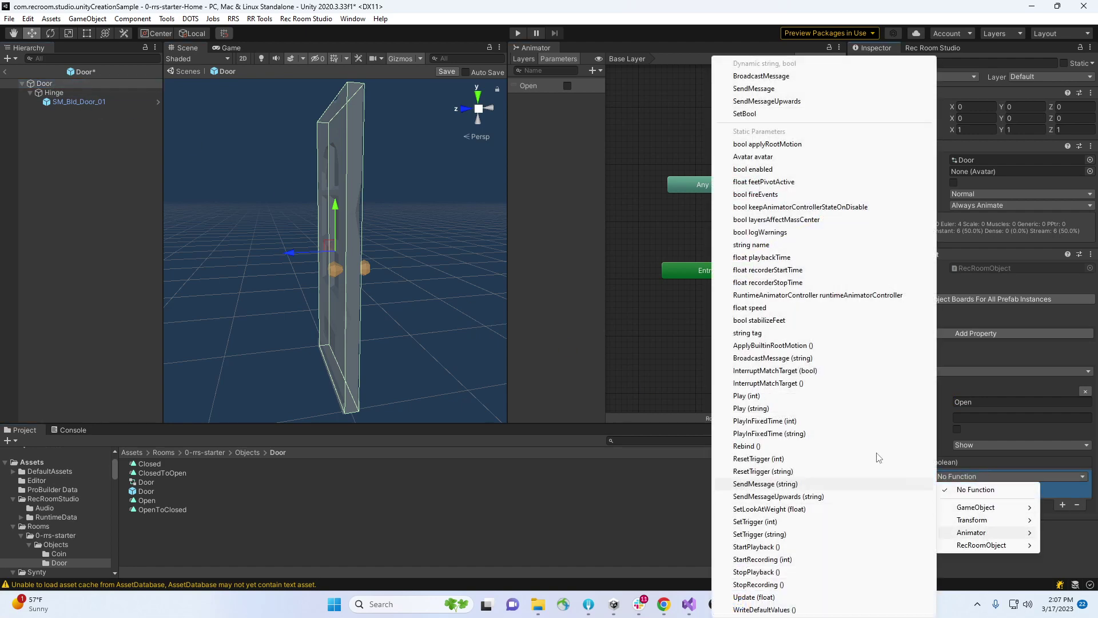
{"action": "left_click", "coordinate": [745, 114]}
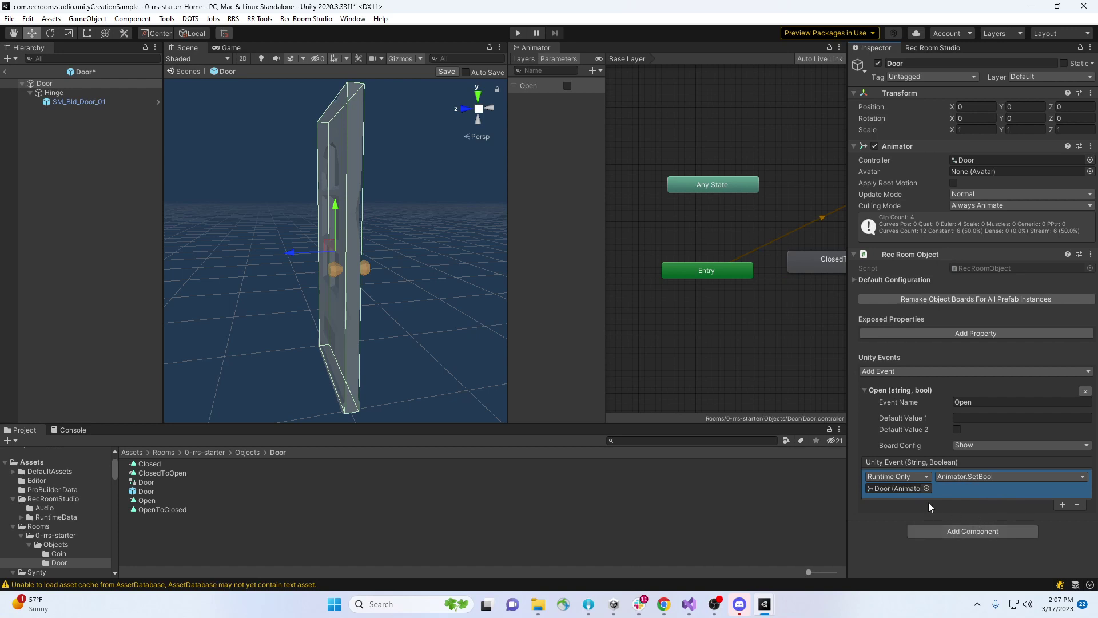
{"action": "left_click", "coordinate": [998, 418]}
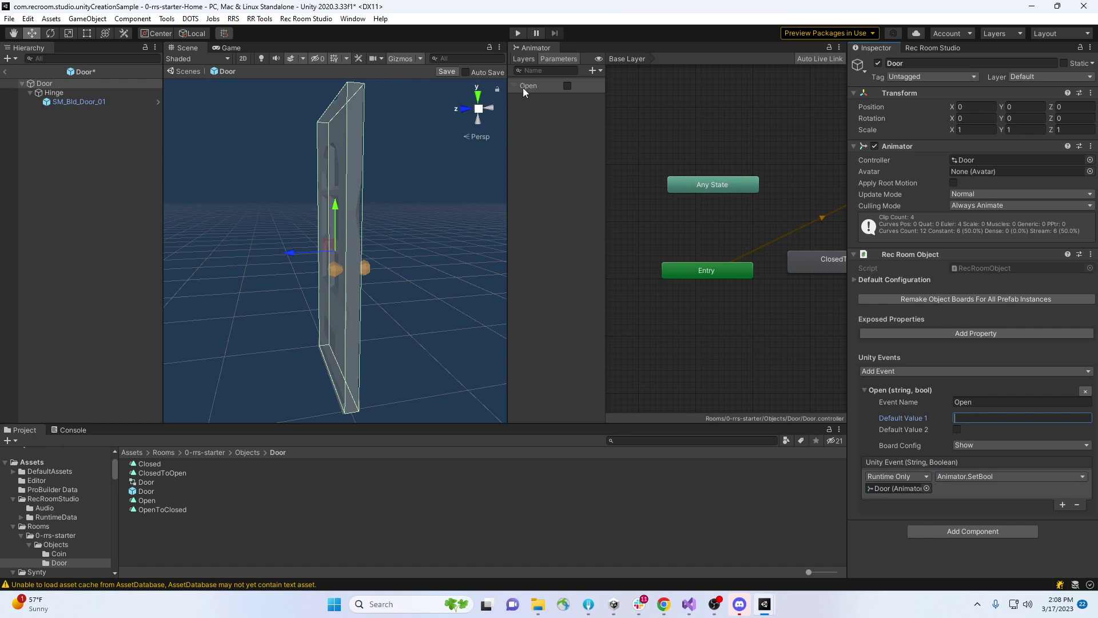
{"action": "type", "text": "Ope"}
{"action": "left_click", "coordinate": [958, 428]}
Add a second string-and-bool event named Close with first default value Open
{"action": "left_click", "coordinate": [1087, 371]}
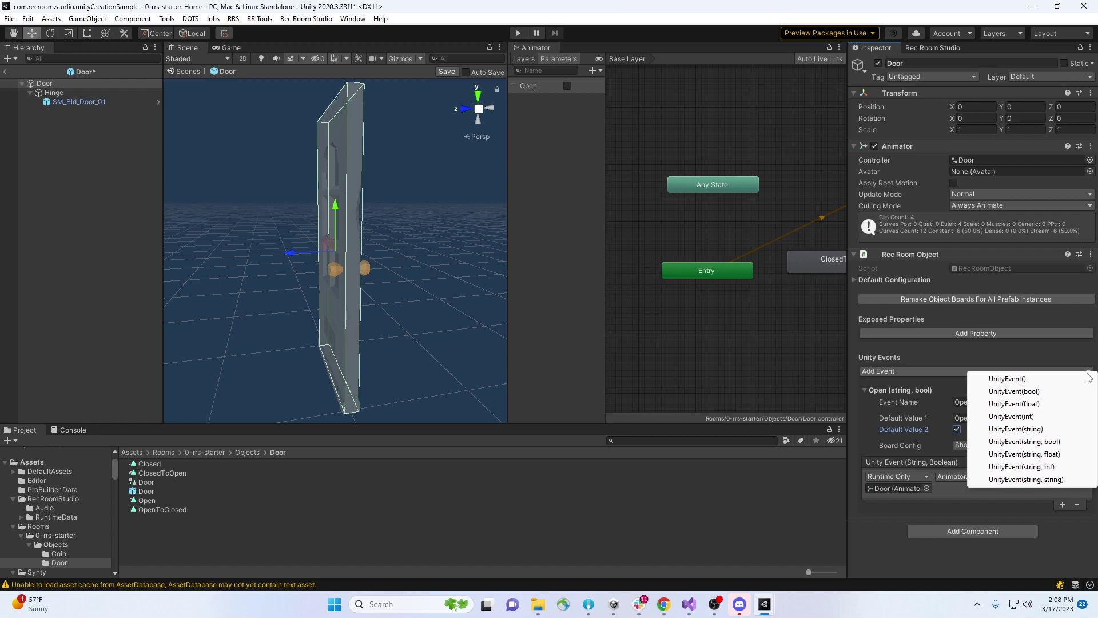
{"action": "left_click", "coordinate": [1038, 444]}
{"action": "scroll", "coordinate": [987, 509], "scroll_direction": "down", "scroll_amount": 3}
{"action": "left_click", "coordinate": [972, 436]}
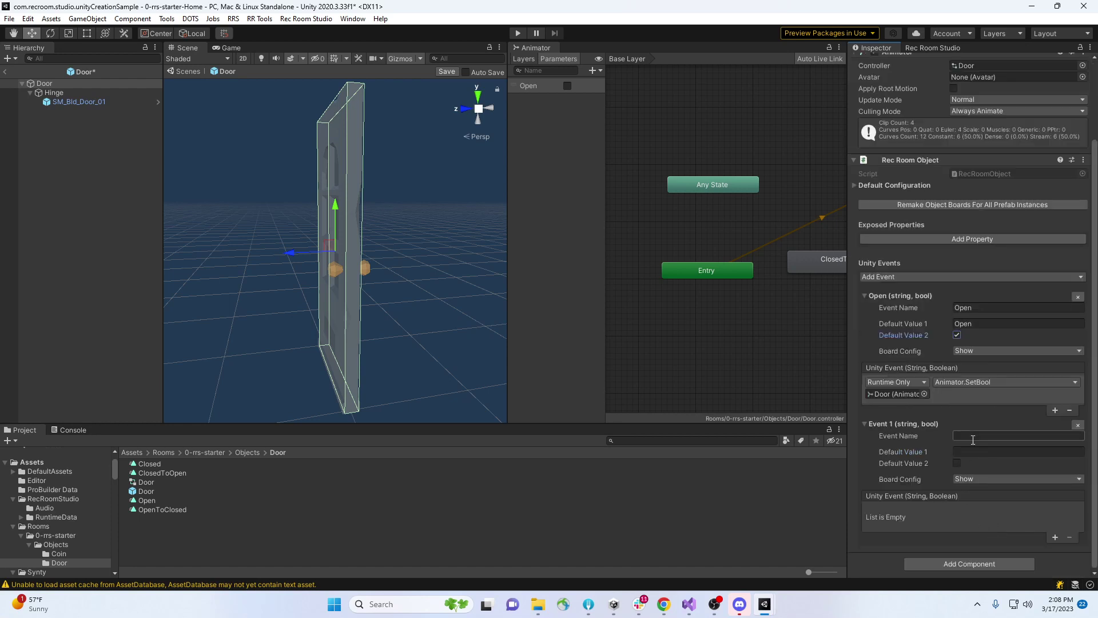
{"action": "type", "text": "Close"}
{"action": "left_click", "coordinate": [991, 455]}
{"action": "type", "text": "Open"}
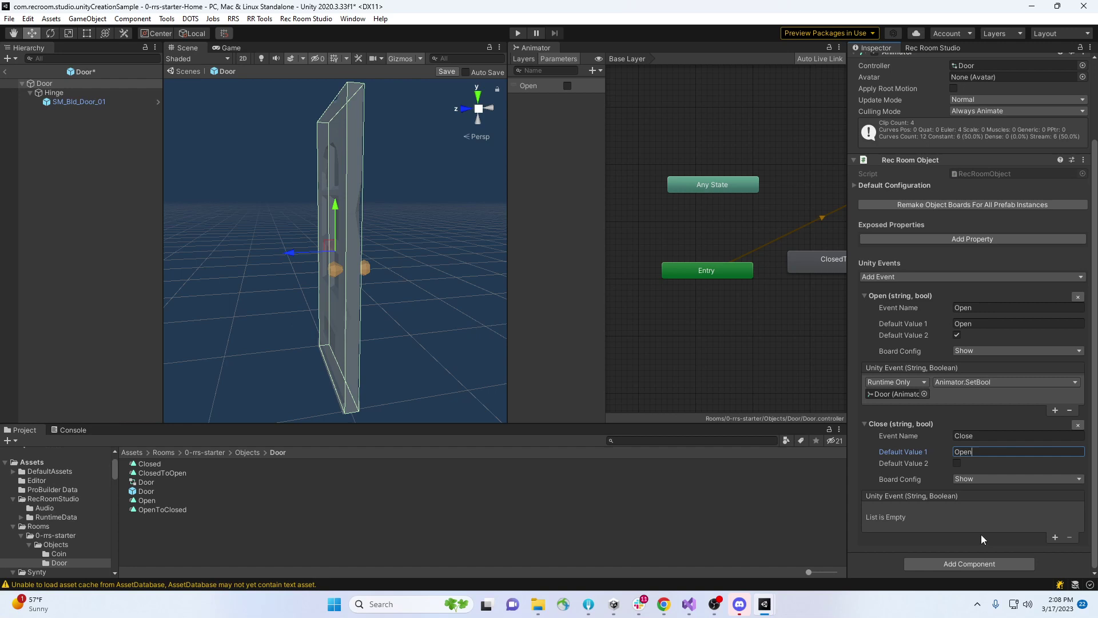
Give the Close event a Door listener calling Animator.SetBool
{"action": "left_click", "coordinate": [1055, 537]}
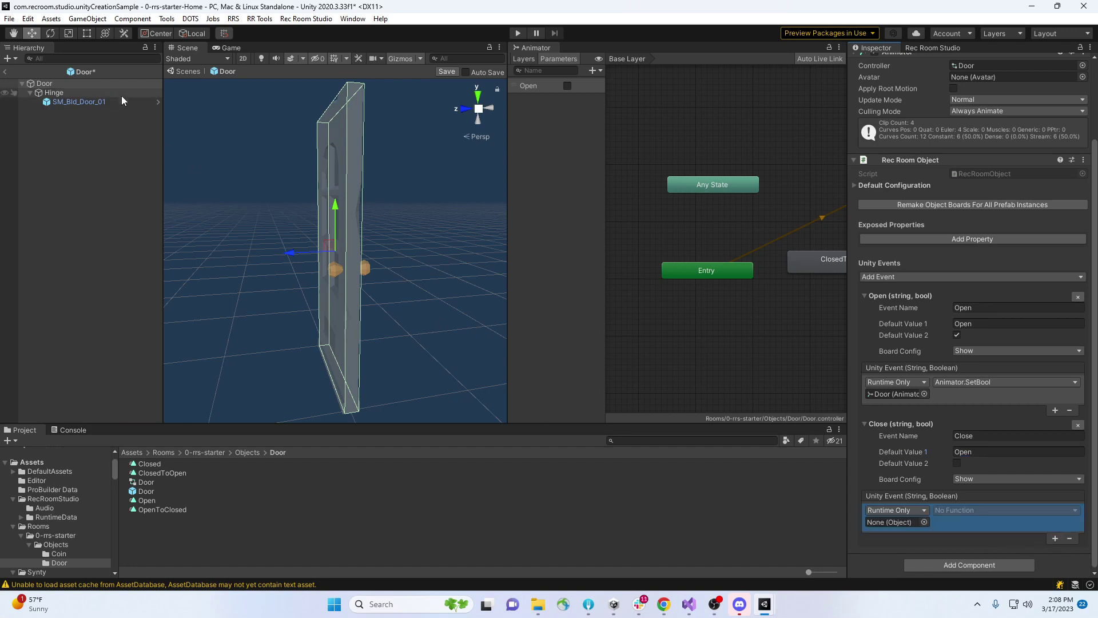
{"action": "left_click_drag", "start_coordinate": [44, 83], "coordinate": [886, 521]}
{"action": "left_click", "coordinate": [958, 511]}
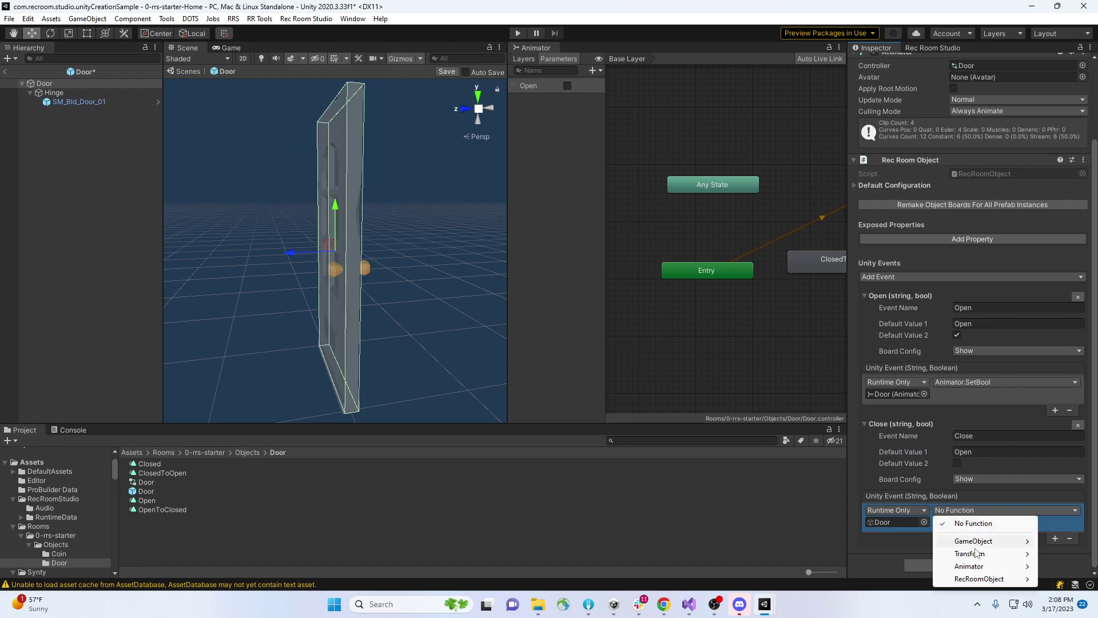
{"action": "mouse_move", "coordinate": [985, 567]}
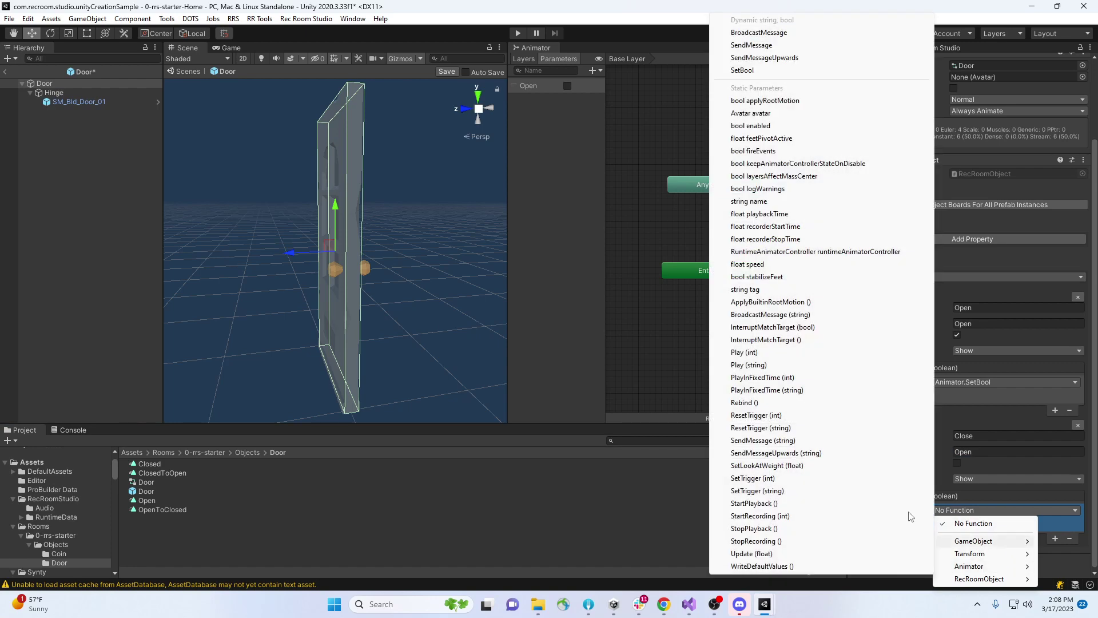
{"action": "left_click", "coordinate": [742, 70]}
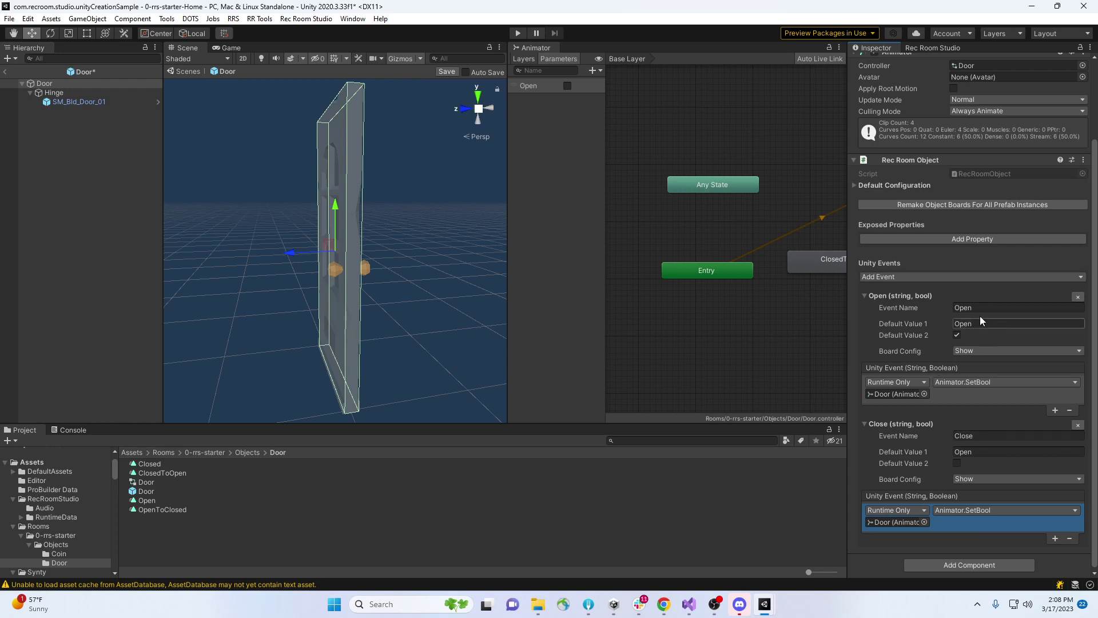
Leave Prefab Mode for the 0-rrs-starter-Home scene and place a Door instance there
{"action": "left_click", "coordinate": [7, 71]}
{"action": "left_click", "coordinate": [552, 325]}
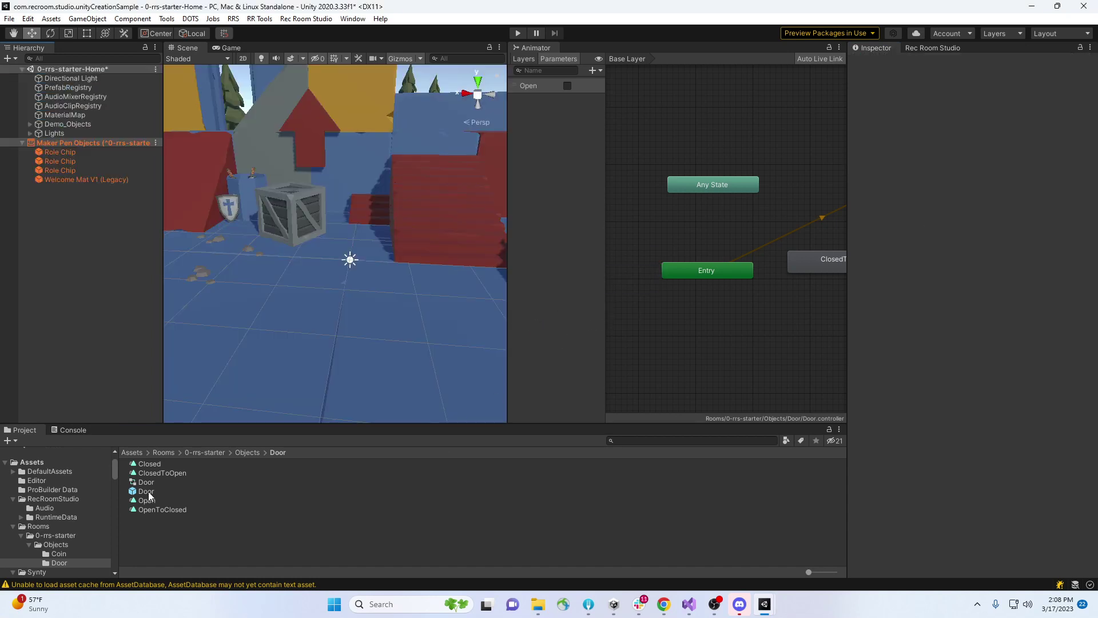
{"action": "left_click_drag", "start_coordinate": [149, 491], "coordinate": [296, 338]}
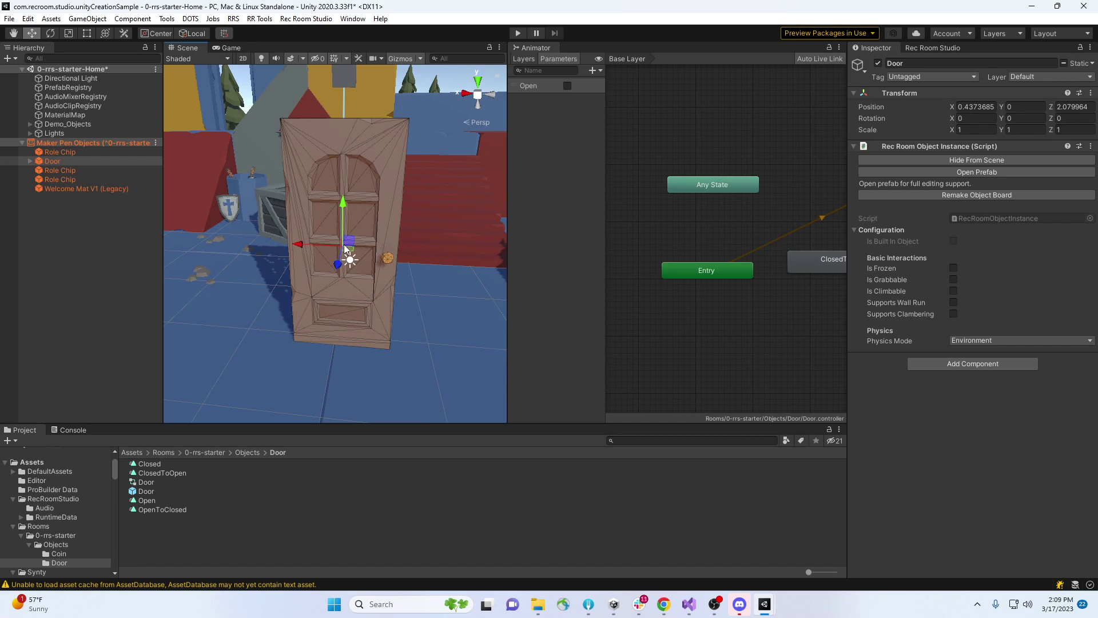
{"action": "right_click_drag", "start_coordinate": [365, 185], "coordinate": [379, 137]}
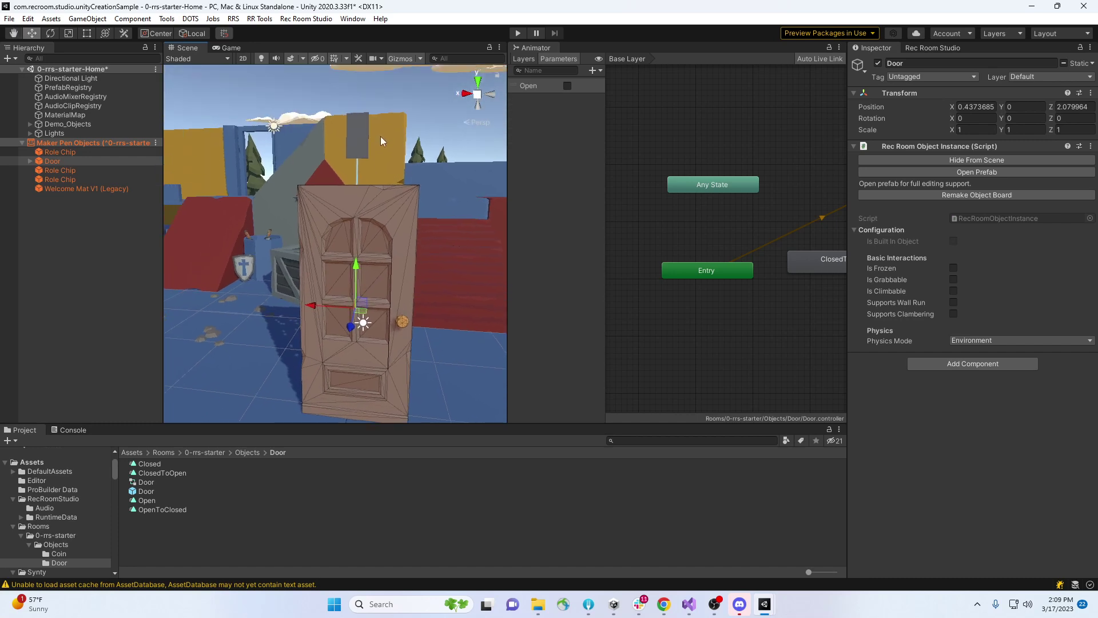
{"action": "right_click_drag", "start_coordinate": [430, 185], "coordinate": [321, 229]}
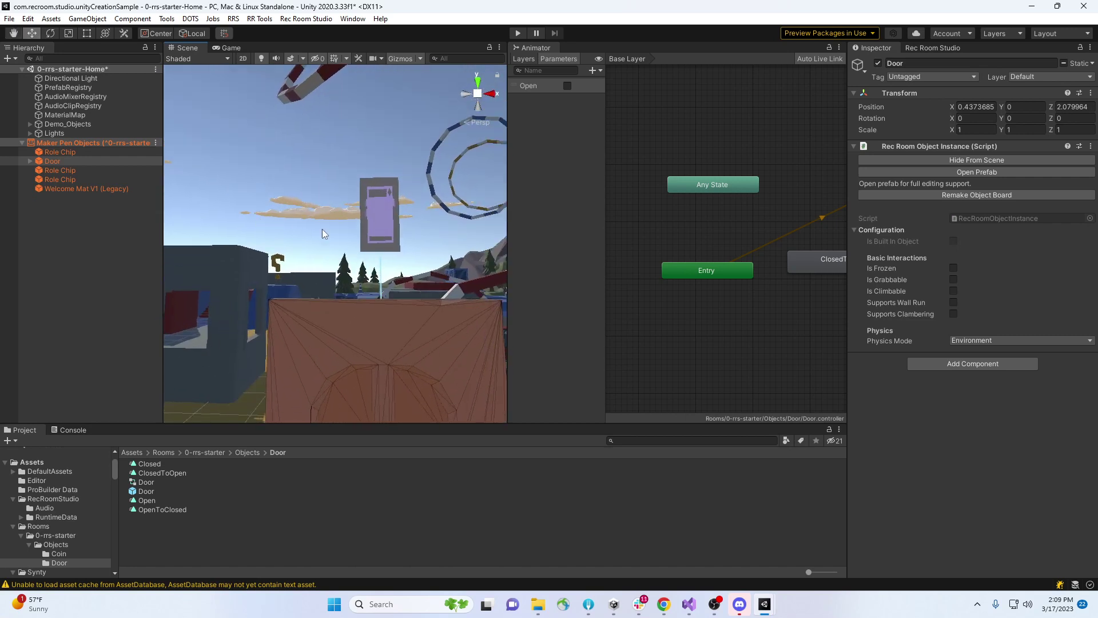
Select the door's circuit panel and dock a widened Circuit Editor beside the Animator
{"action": "left_click", "coordinate": [380, 230]}
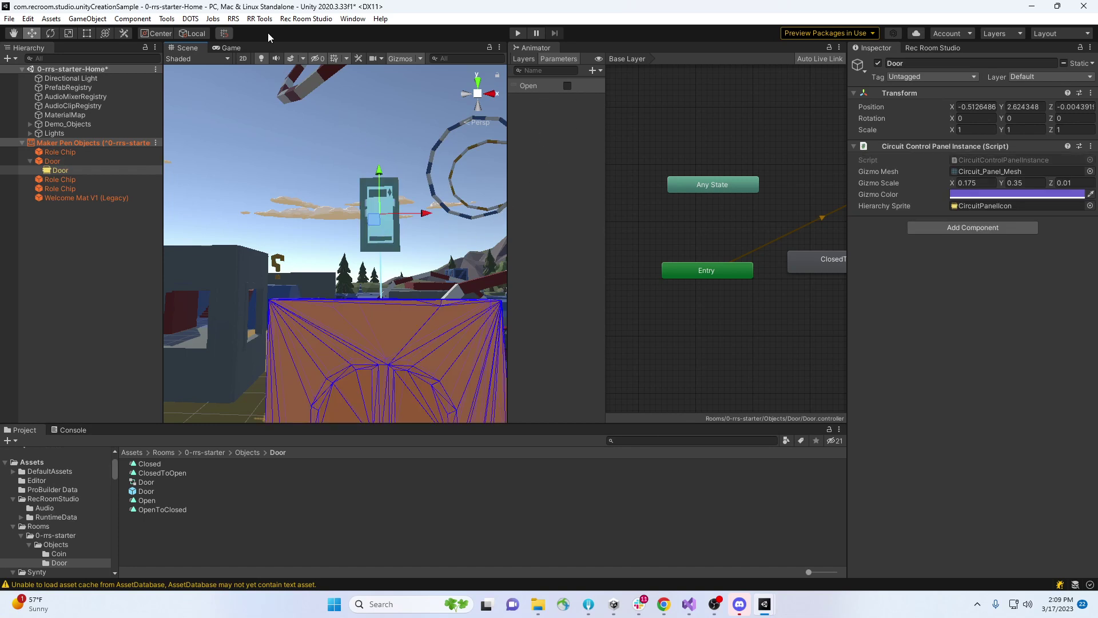
{"action": "left_click", "coordinate": [301, 19]}
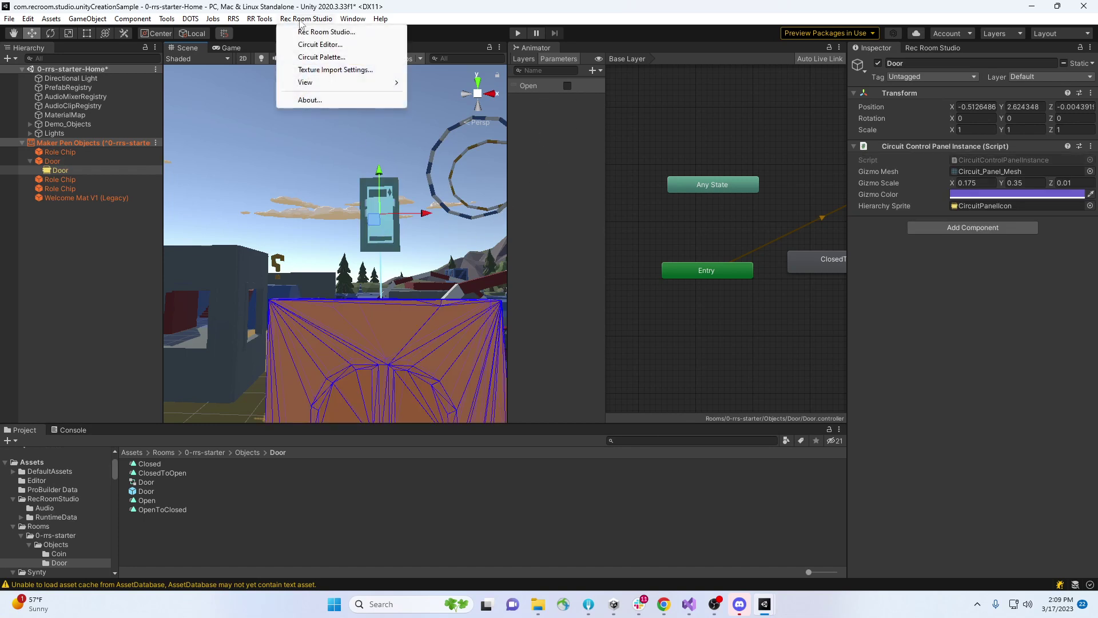
{"action": "left_click", "coordinate": [318, 45]}
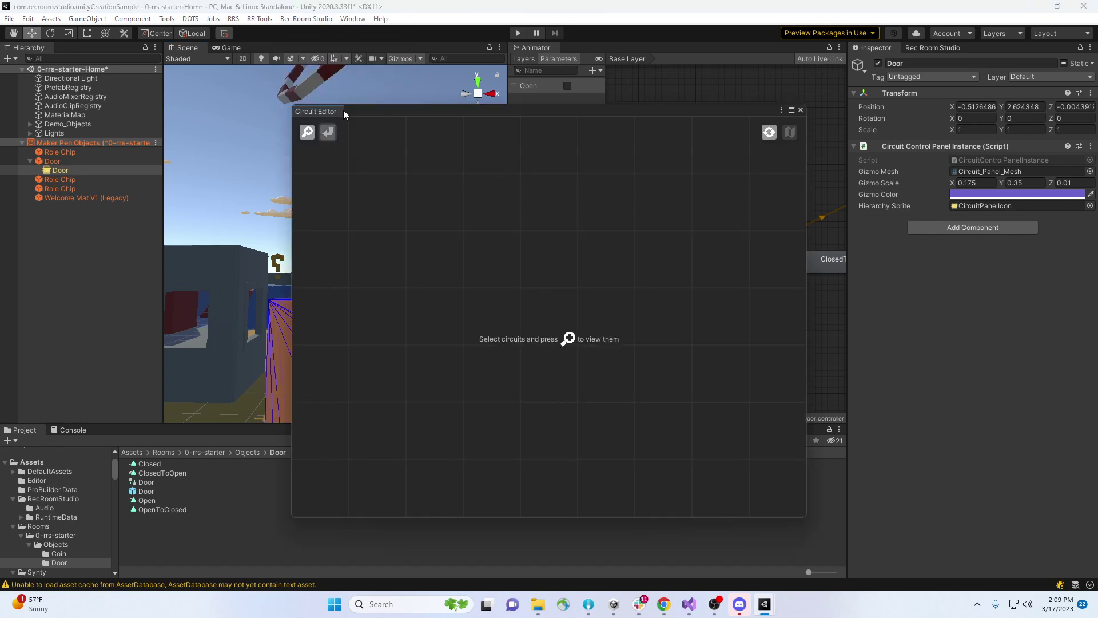
{"action": "left_click_drag", "start_coordinate": [326, 111], "coordinate": [578, 67]}
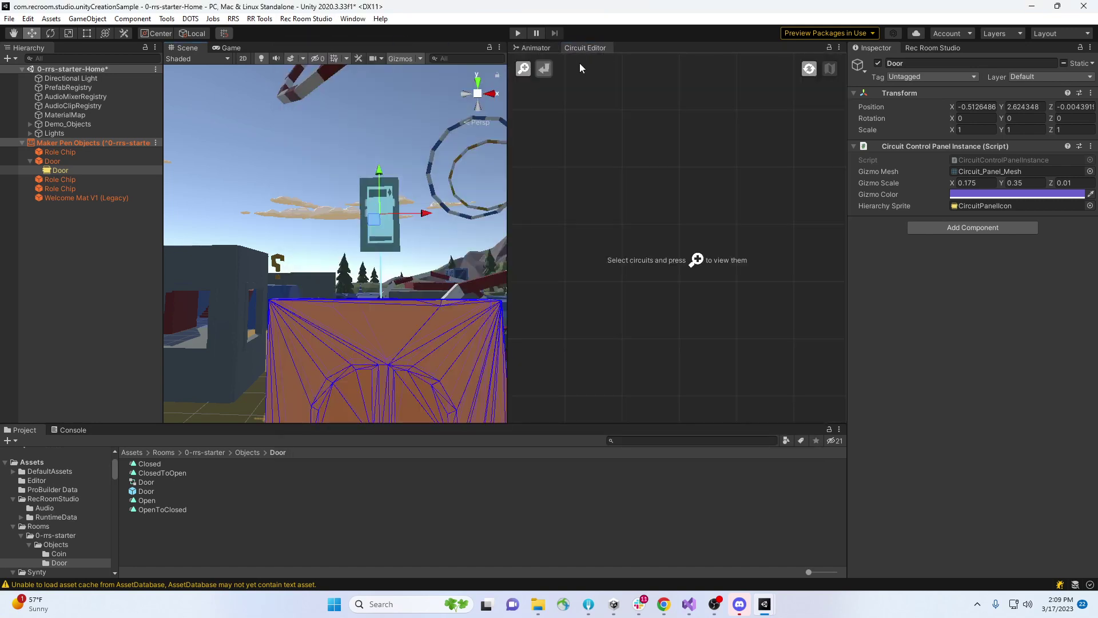
{"action": "left_click_drag", "start_coordinate": [508, 187], "coordinate": [479, 185]}
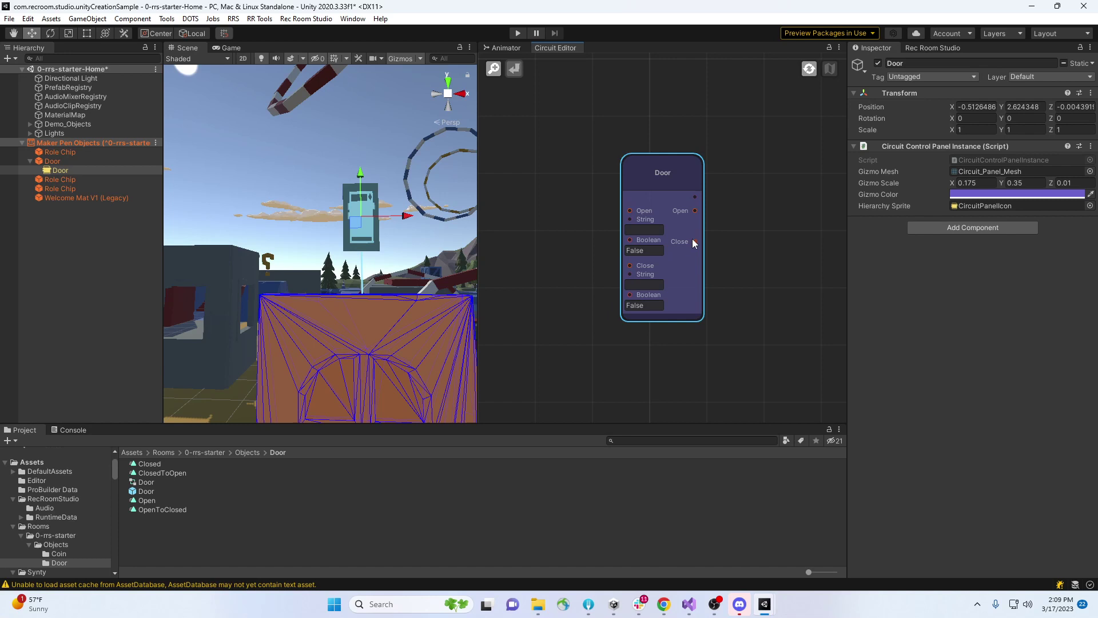
{"action": "double_click", "coordinate": [664, 180]}
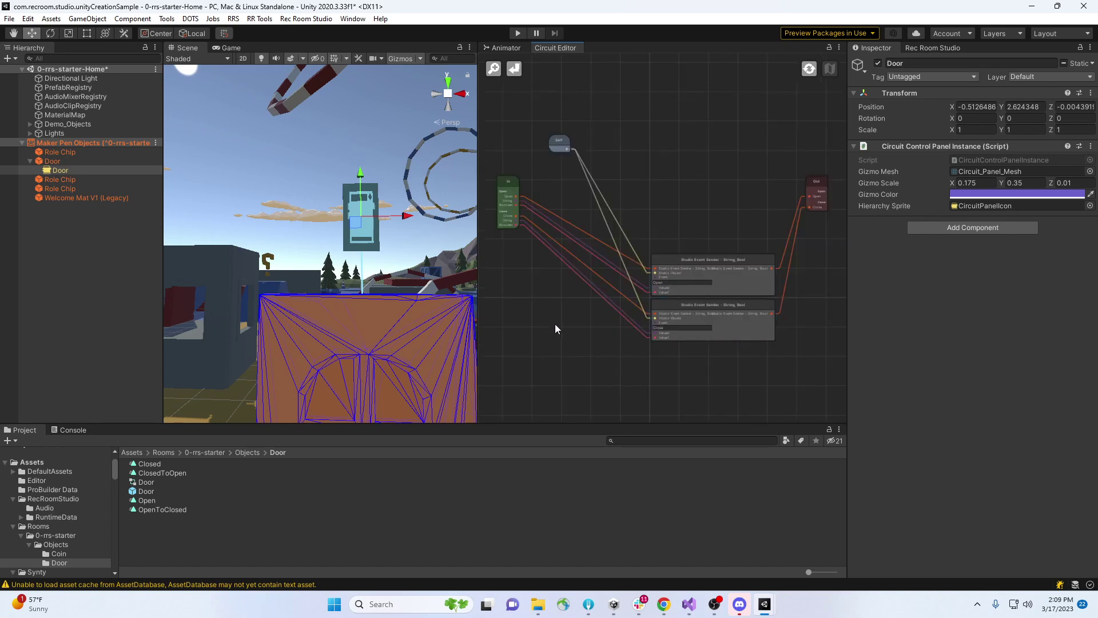
{"action": "left_click_drag", "start_coordinate": [479, 282], "coordinate": [440, 282]}
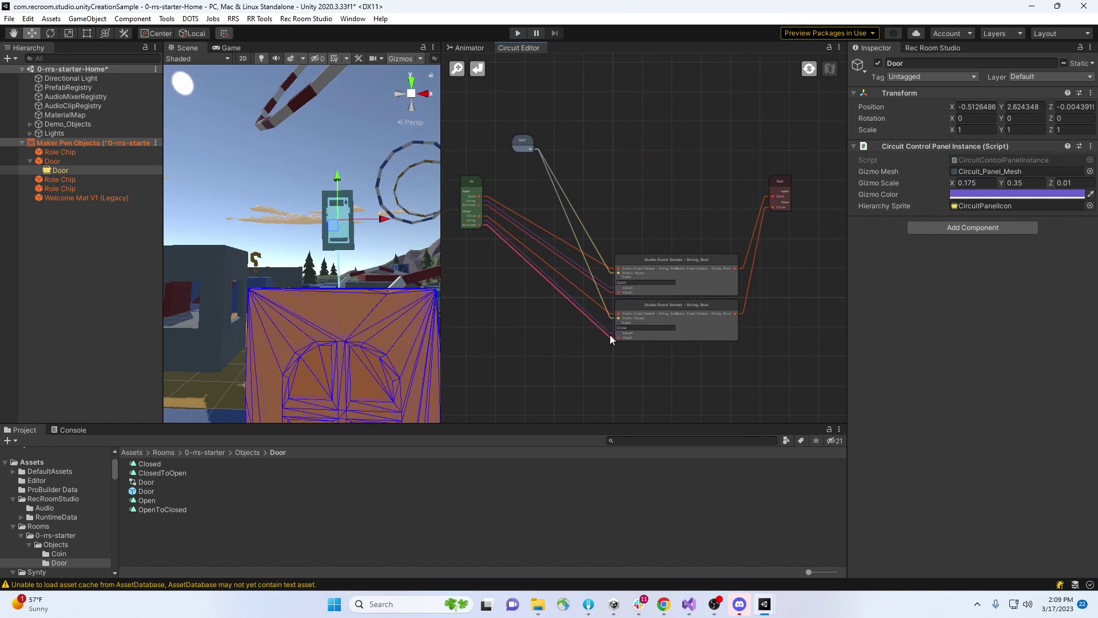
{"action": "scroll", "coordinate": [695, 296], "scroll_direction": "up", "scroll_amount": 4}
{"action": "scroll", "coordinate": [695, 295], "scroll_direction": "down", "scroll_amount": 1}
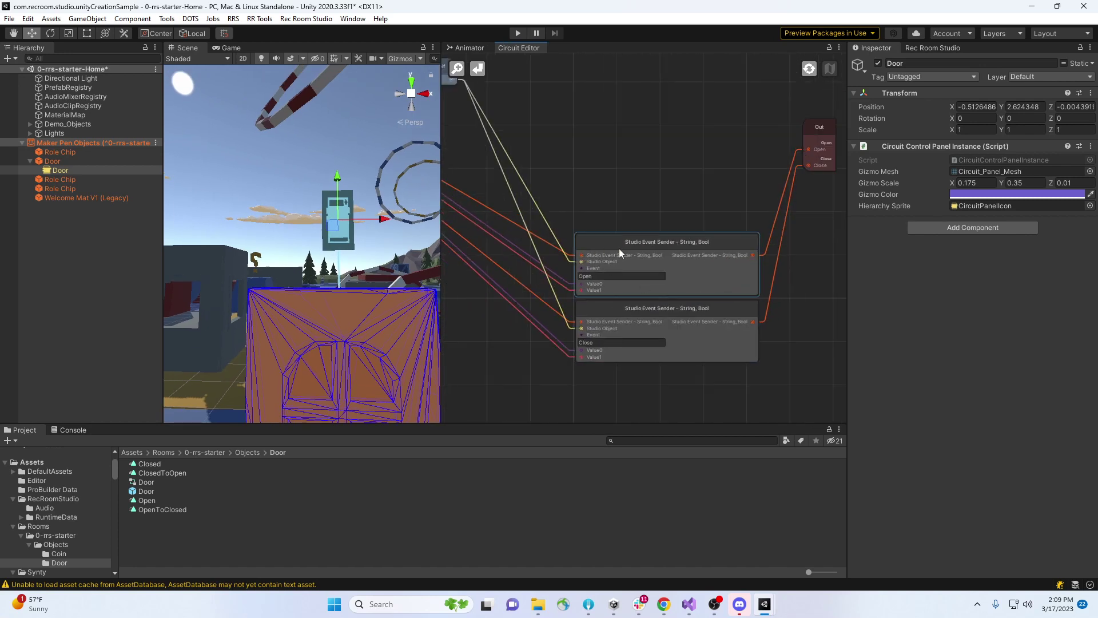
{"action": "scroll", "coordinate": [632, 331], "scroll_direction": "down", "scroll_amount": 1}
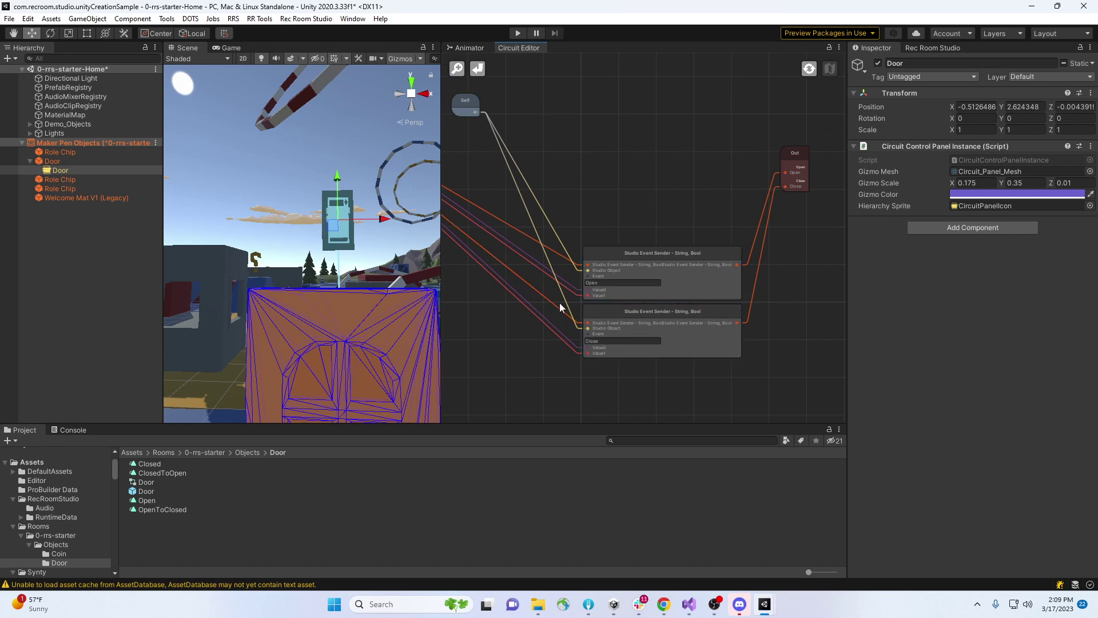
{"action": "scroll", "coordinate": [566, 332], "scroll_direction": "down", "scroll_amount": 1}
{"action": "middle_click_drag", "start_coordinate": [529, 319], "coordinate": [611, 323]}
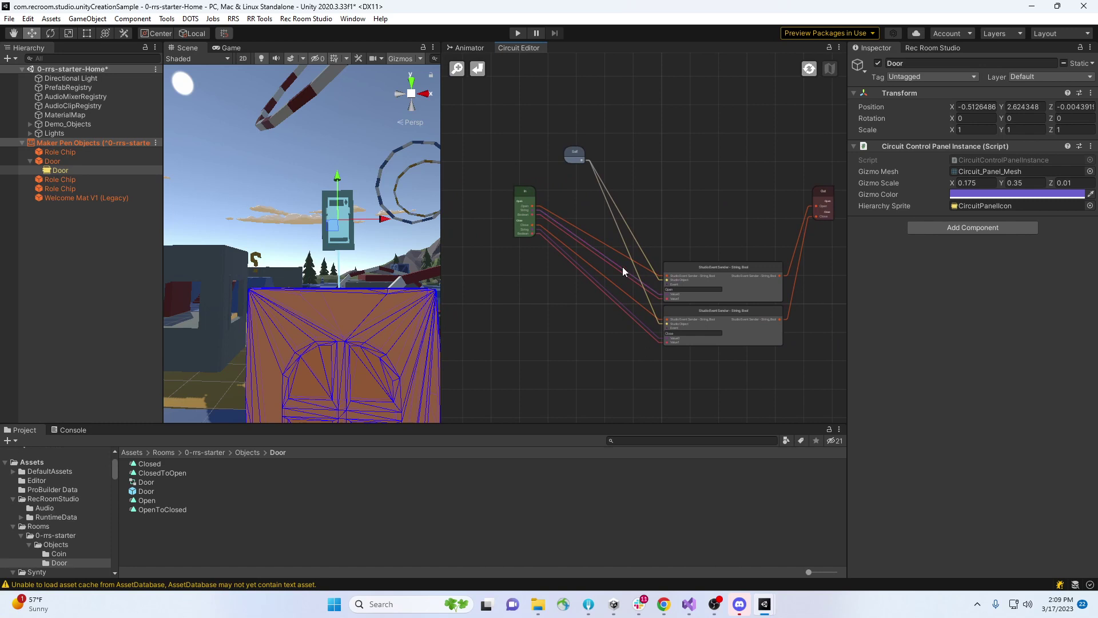
{"action": "scroll", "coordinate": [691, 212], "scroll_direction": "up", "scroll_amount": 1}
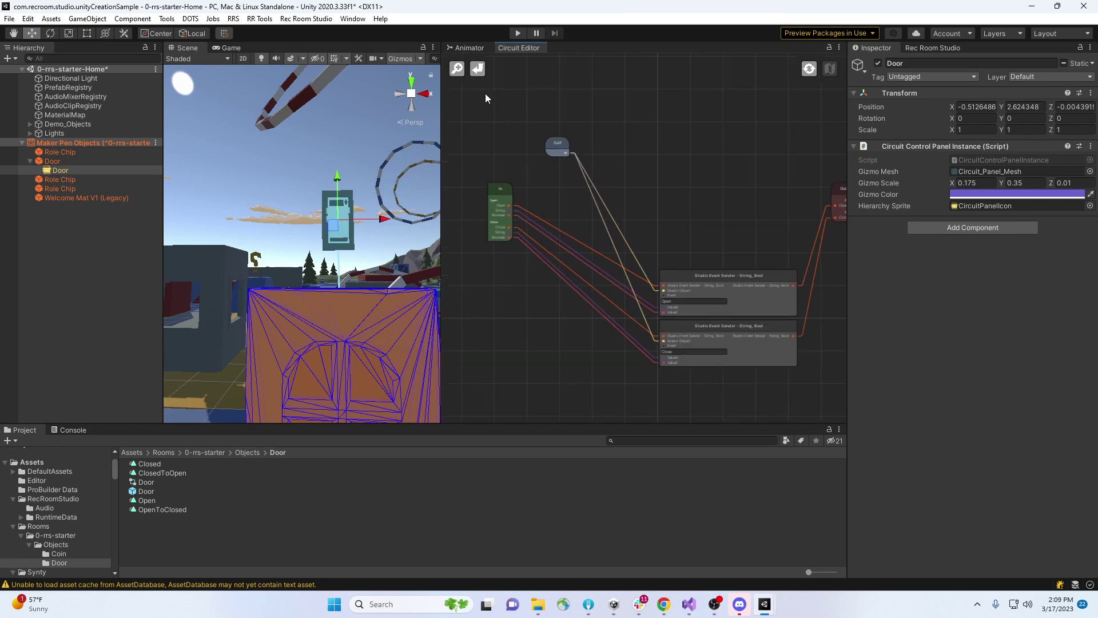
{"action": "left_click", "coordinate": [477, 70]}
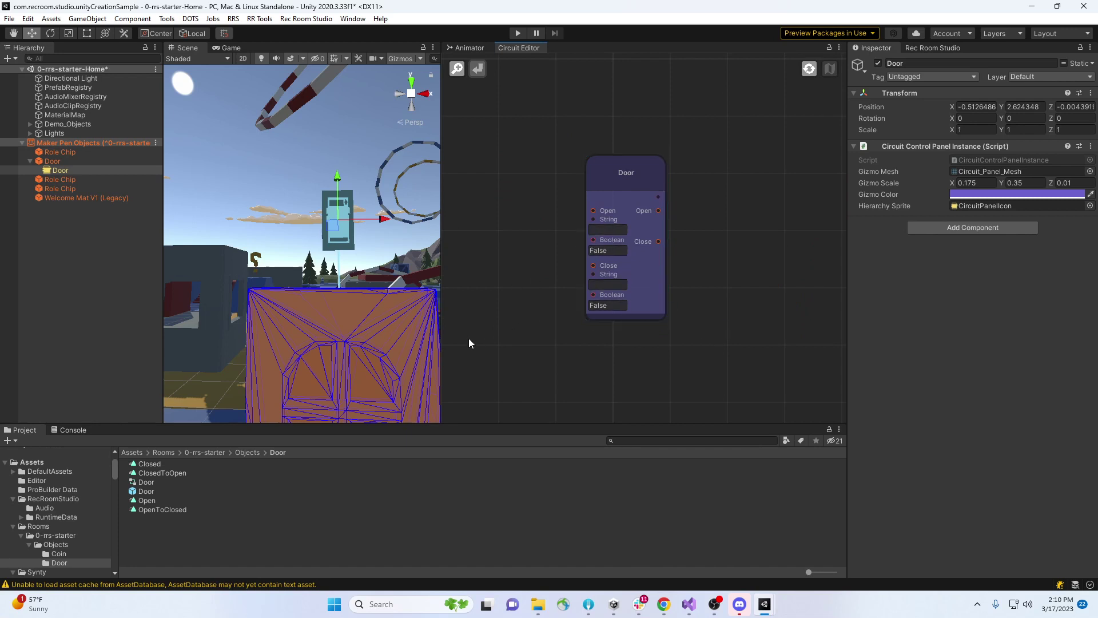
Open the Door prefab and set the Open event's Board Config to Hide Both Params
{"action": "double_click", "coordinate": [146, 491]}
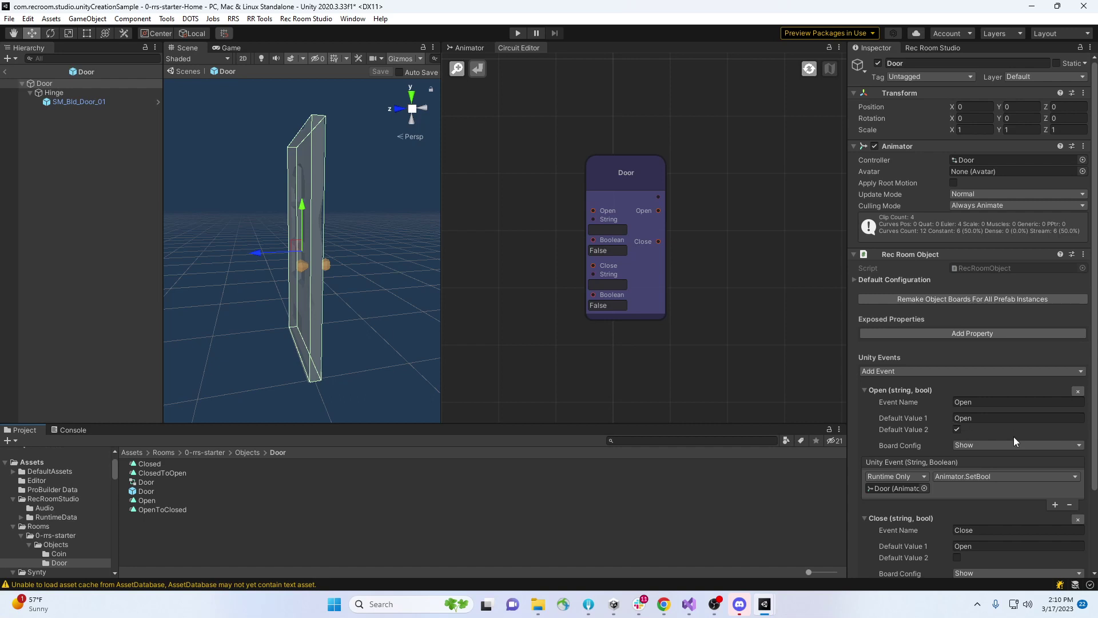
{"action": "scroll", "coordinate": [1014, 437], "scroll_direction": "down", "scroll_amount": 3}
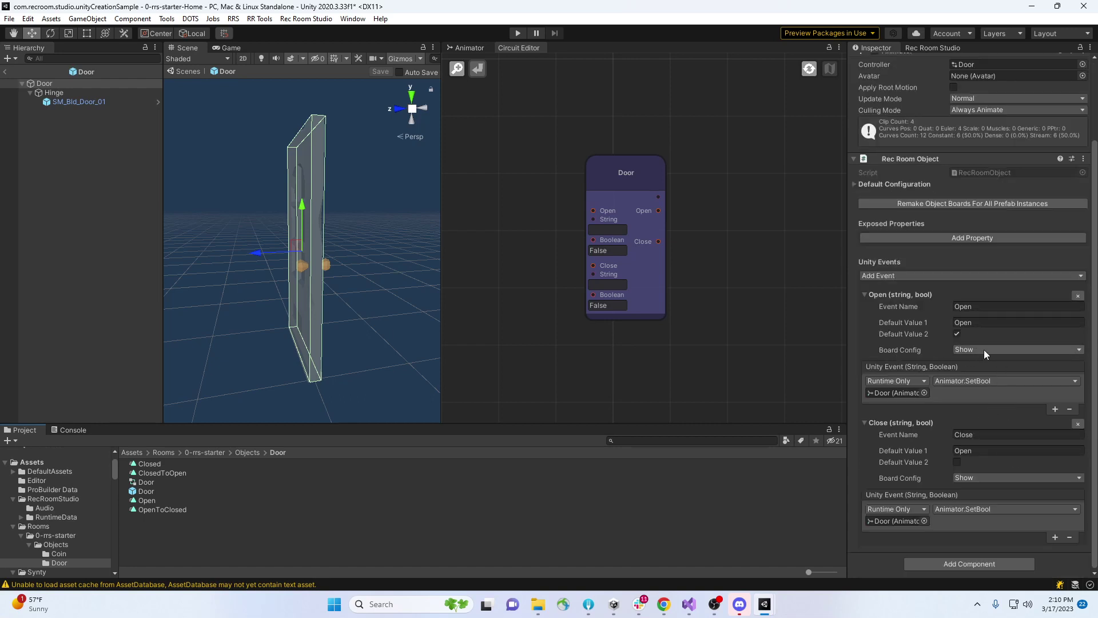
{"action": "left_click", "coordinate": [983, 350]}
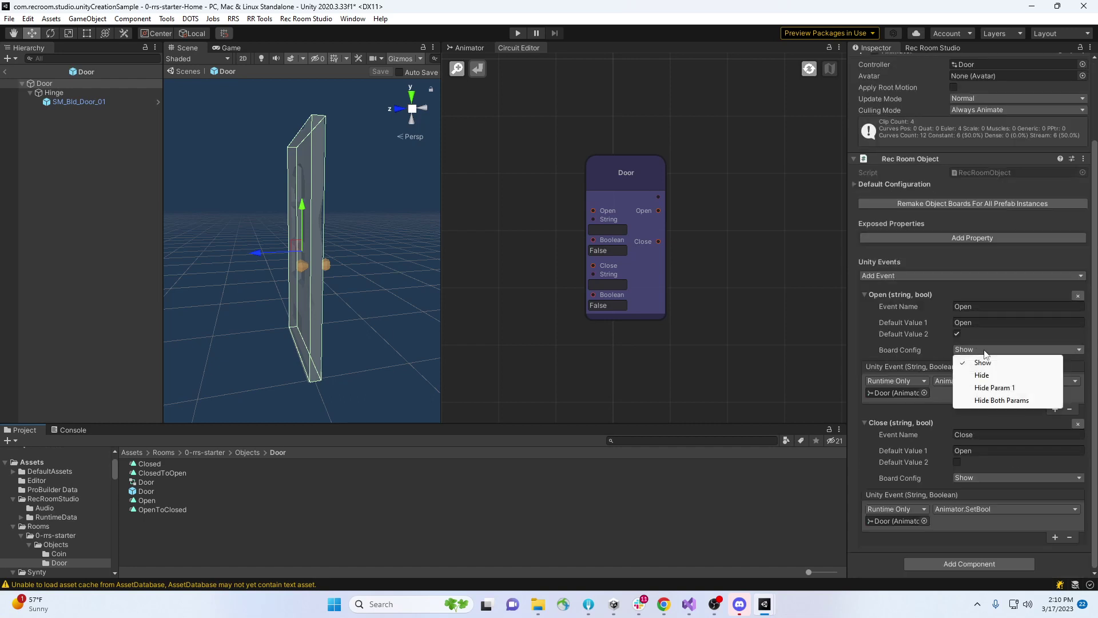
{"action": "left_click", "coordinate": [1000, 400]}
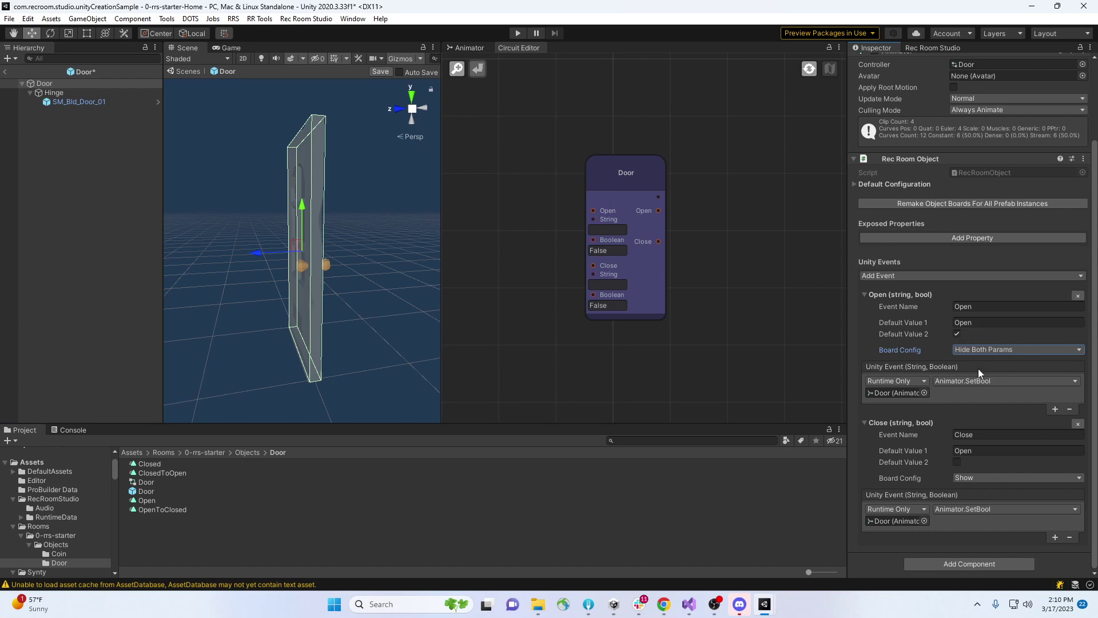
Set the Close event's Board Config to Hide Both Params and save the prefab
{"action": "left_click", "coordinate": [986, 478]}
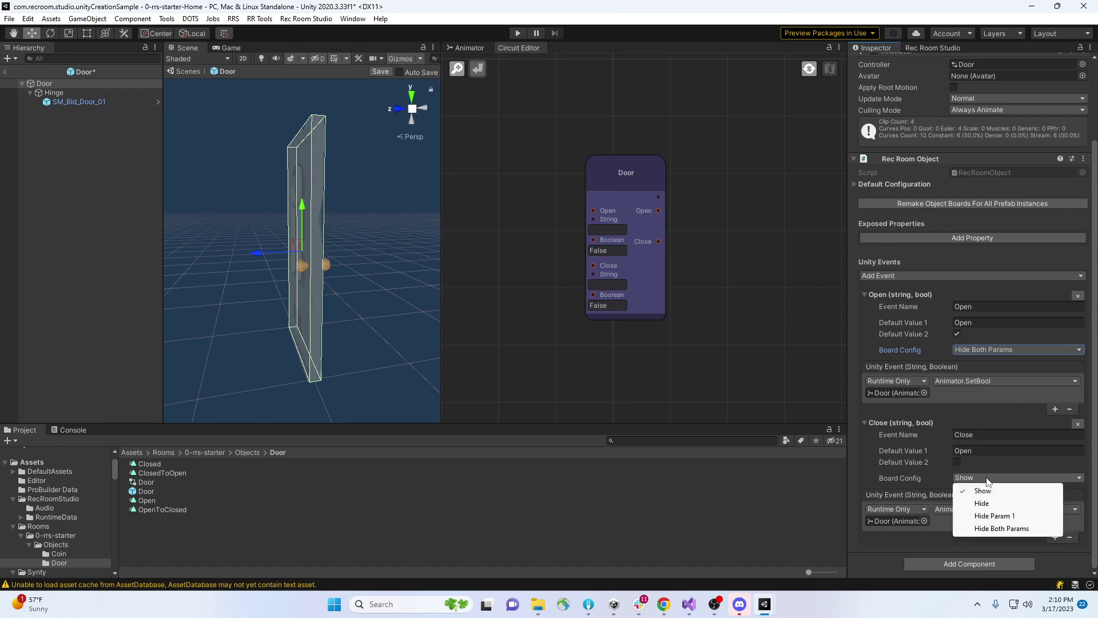
{"action": "left_click", "coordinate": [991, 528]}
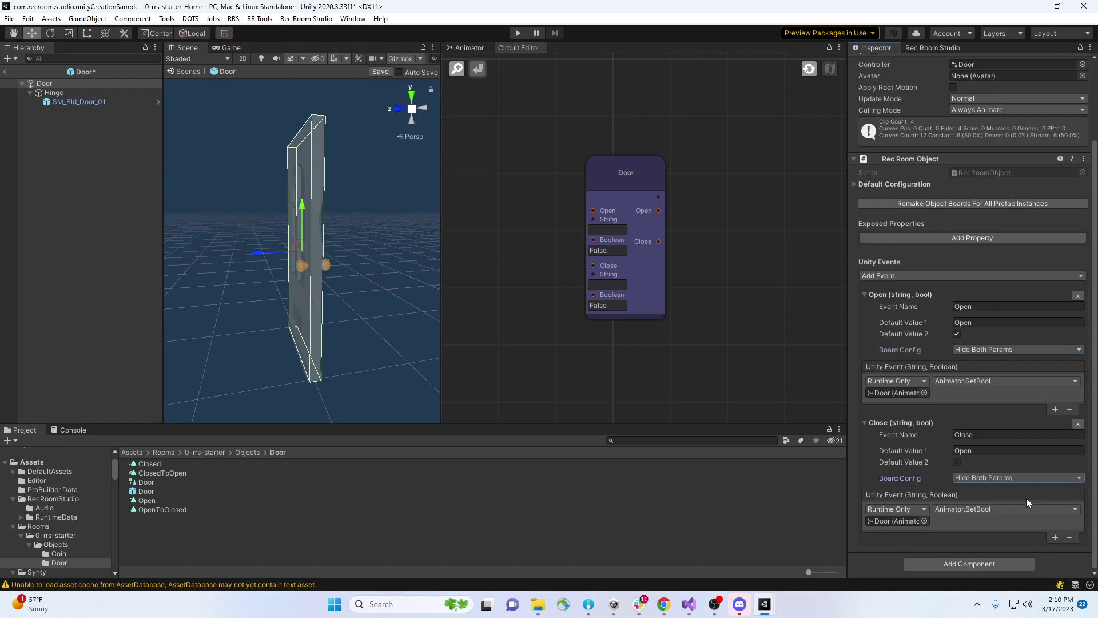
{"action": "left_click", "coordinate": [6, 73]}
{"action": "left_click", "coordinate": [523, 324]}
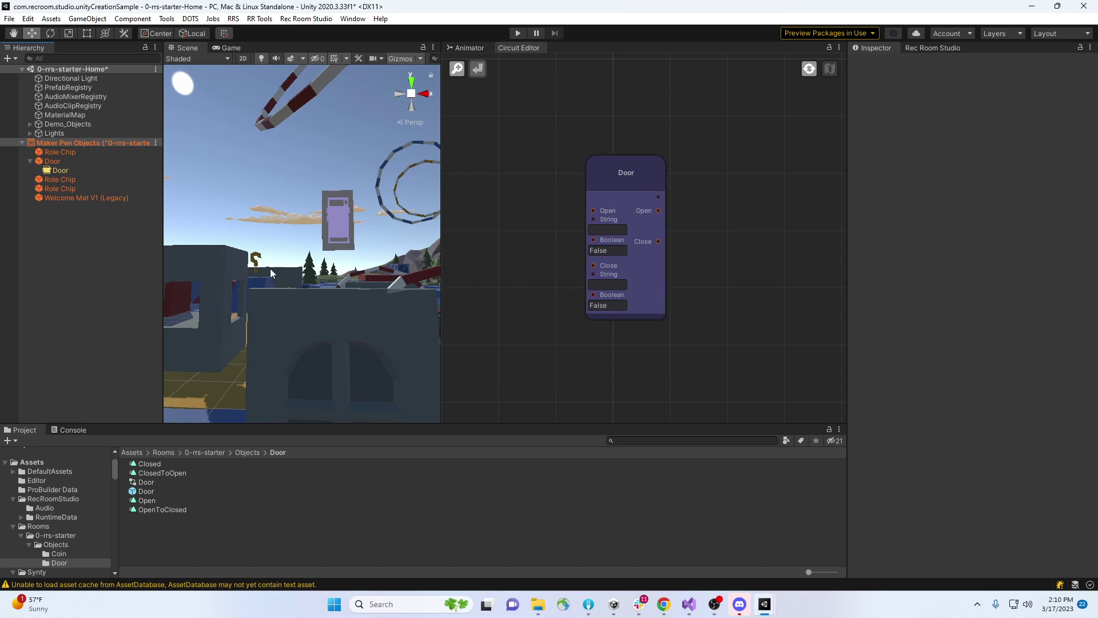
Run Remake Object Board on the door's circuit panel and accept the Update Object Boards dialog
{"action": "left_click", "coordinate": [56, 169]}
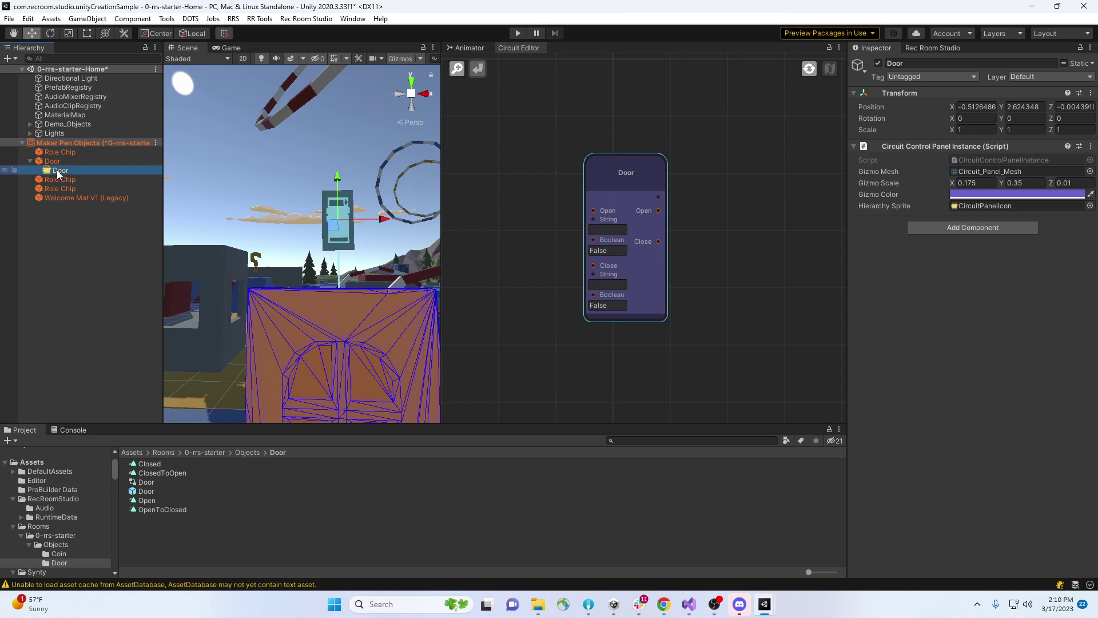
{"action": "right_click", "coordinate": [57, 170]}
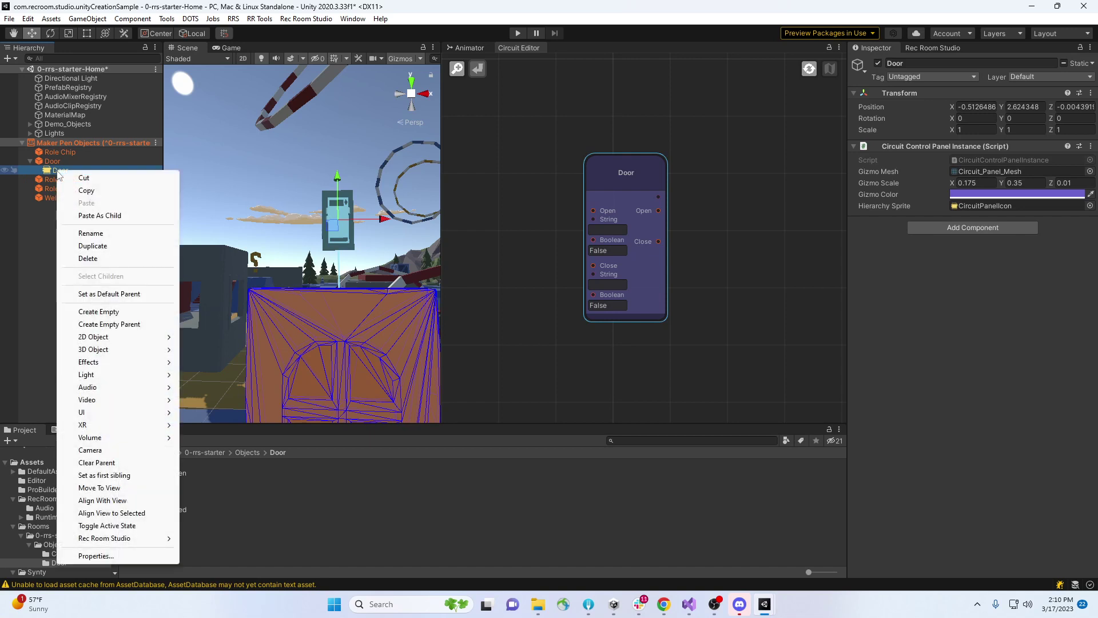
{"action": "mouse_move", "coordinate": [124, 540]}
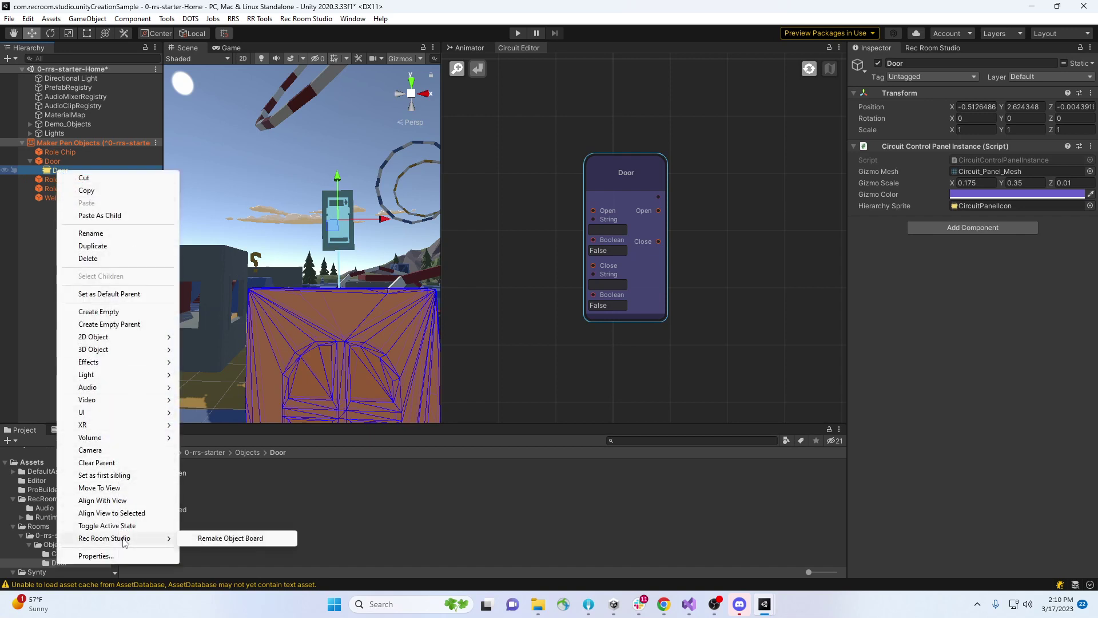
{"action": "left_click", "coordinate": [230, 538]}
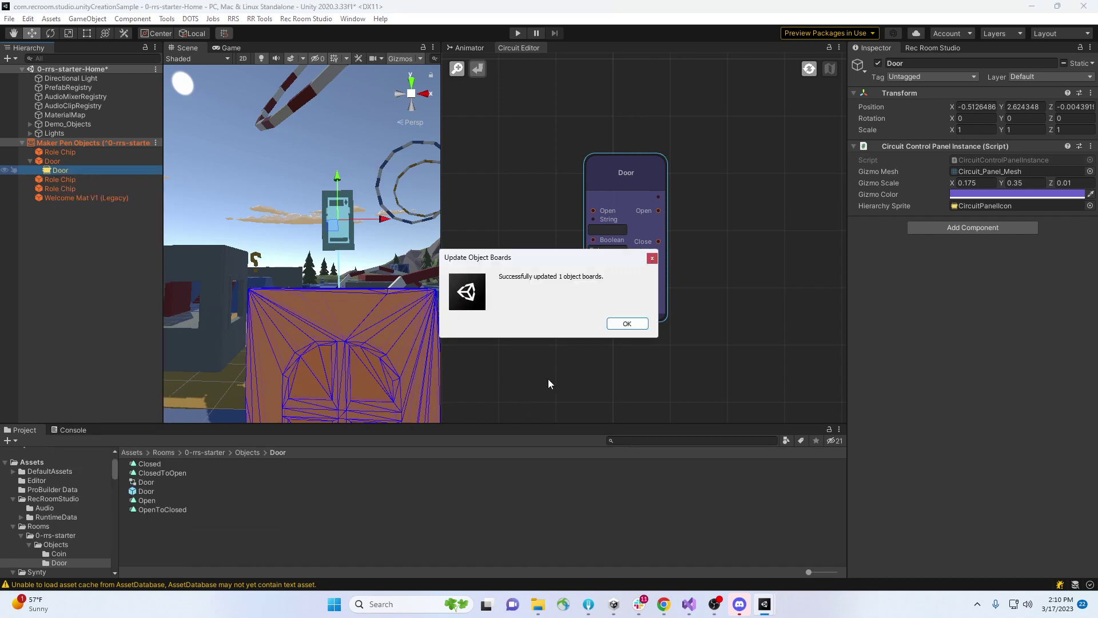
{"action": "left_click", "coordinate": [626, 323]}
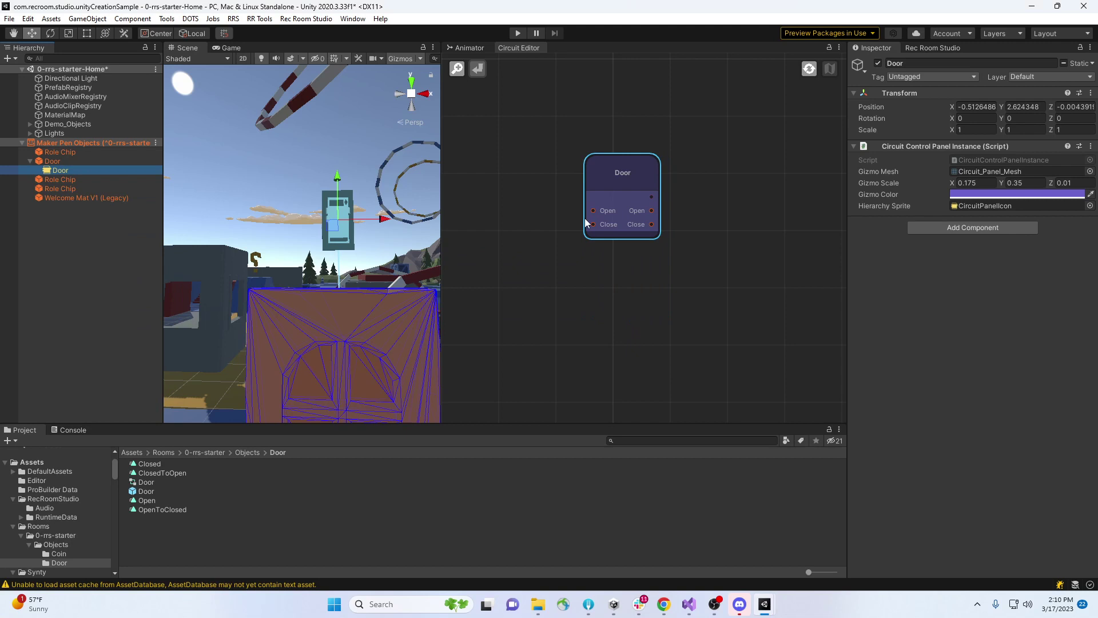
{"action": "double_click", "coordinate": [621, 182]}
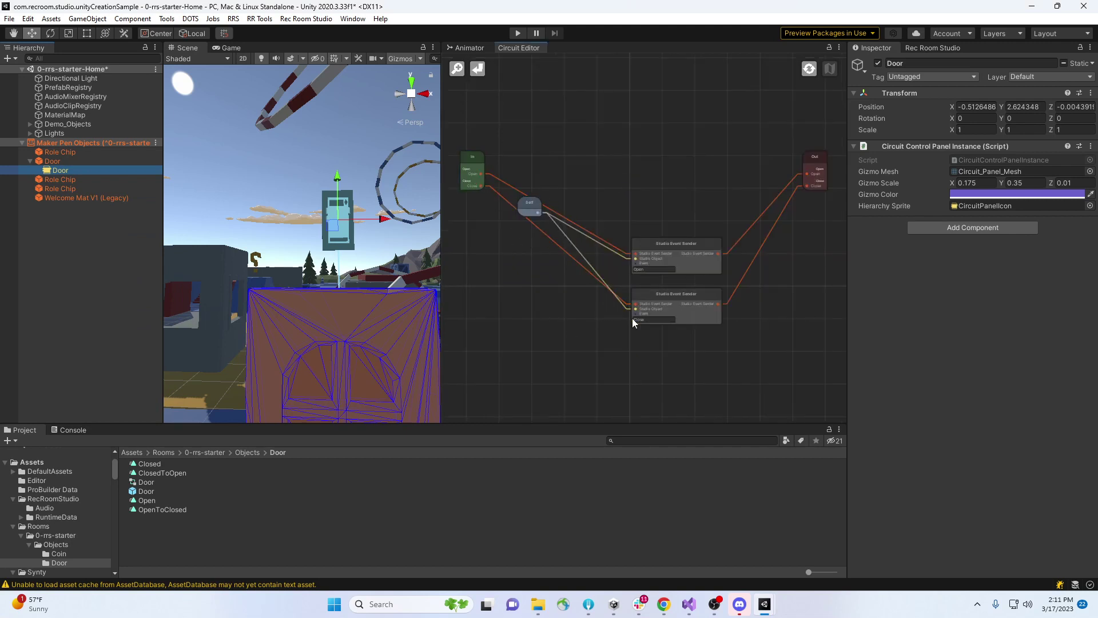
{"action": "scroll", "coordinate": [668, 279], "scroll_direction": "up", "scroll_amount": 3}
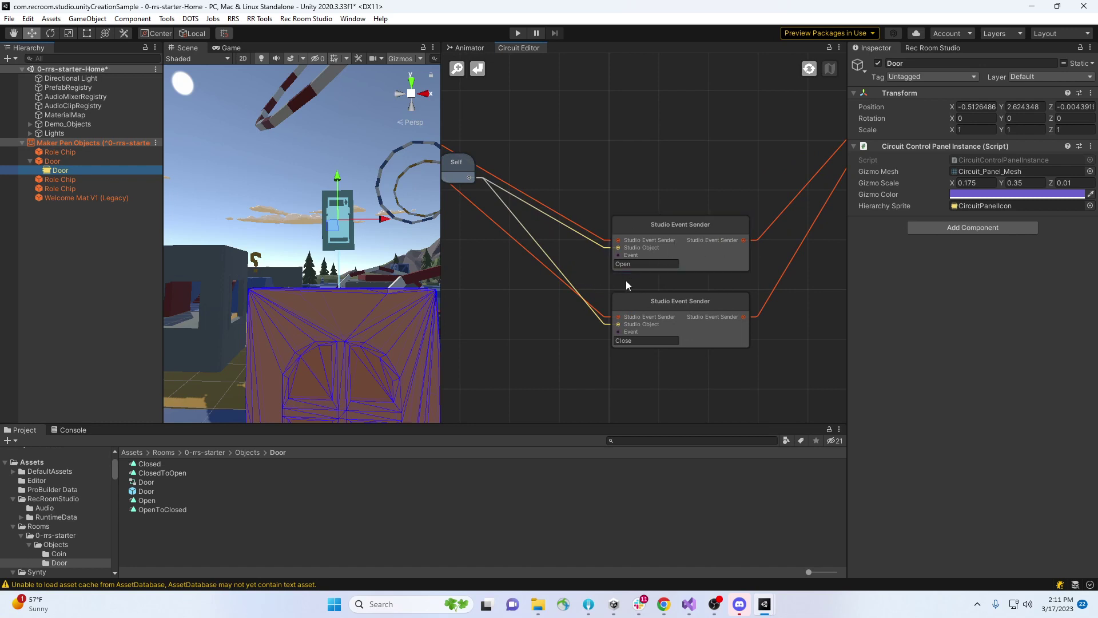
{"action": "scroll", "coordinate": [691, 272], "scroll_direction": "down", "scroll_amount": 5}
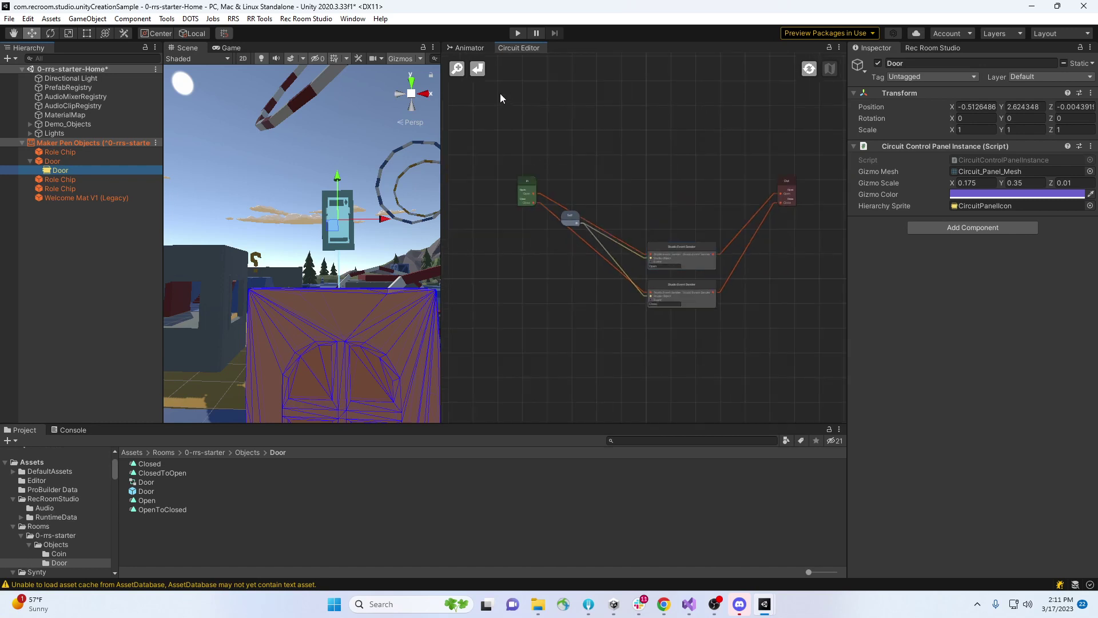
{"action": "left_click", "coordinate": [479, 70]}
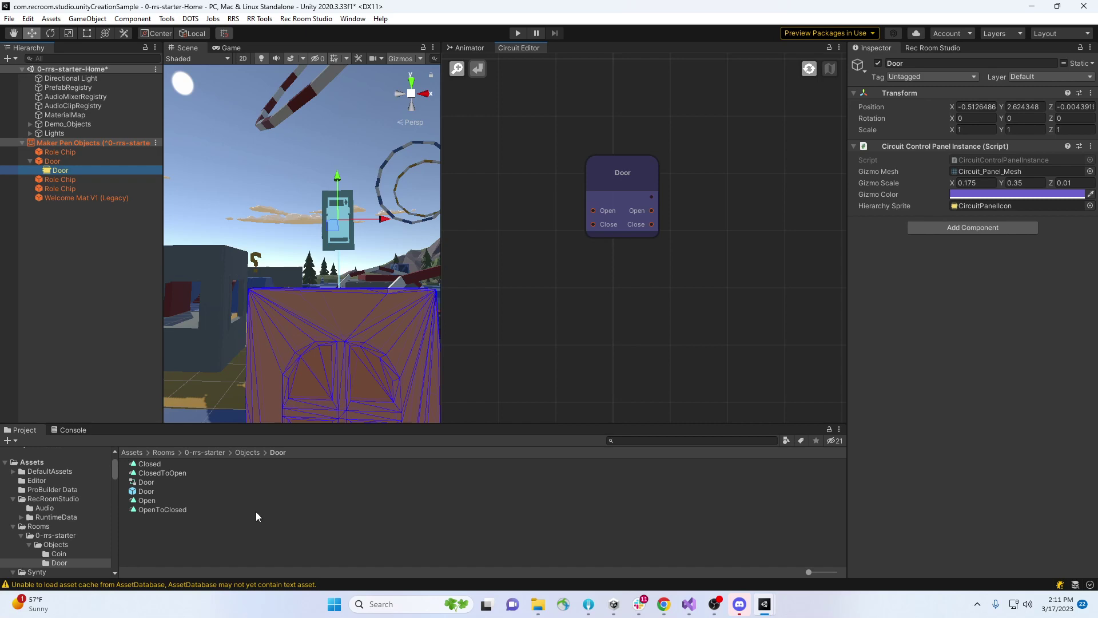
Open the Coin prefab from Objects > Coin and add a Rec Room Object component
{"action": "left_click", "coordinate": [251, 452]}
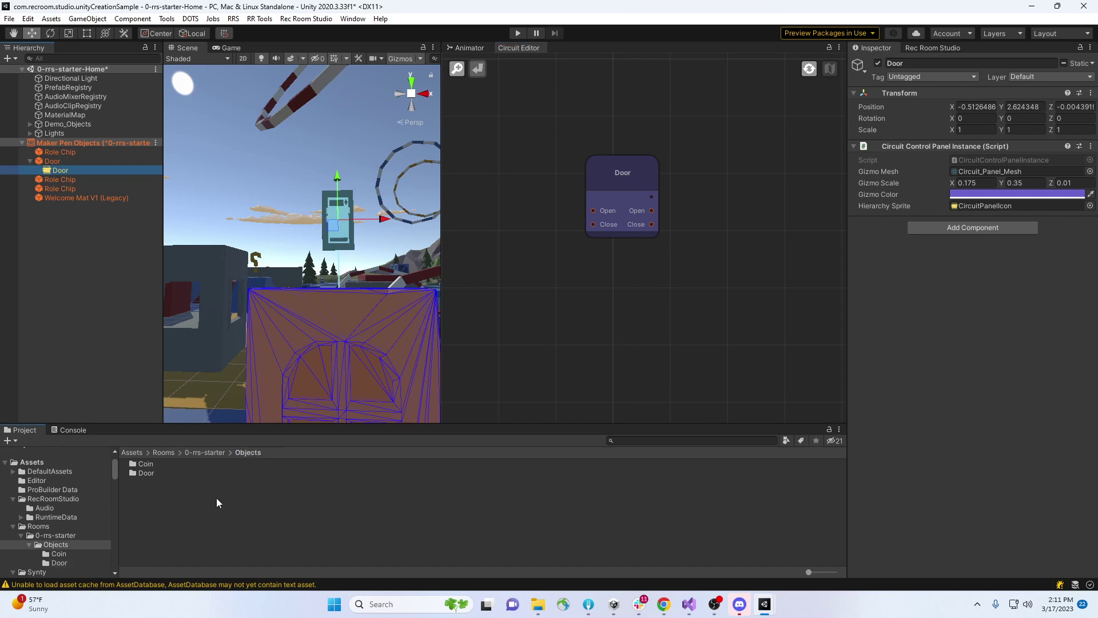
{"action": "left_click", "coordinate": [151, 464]}
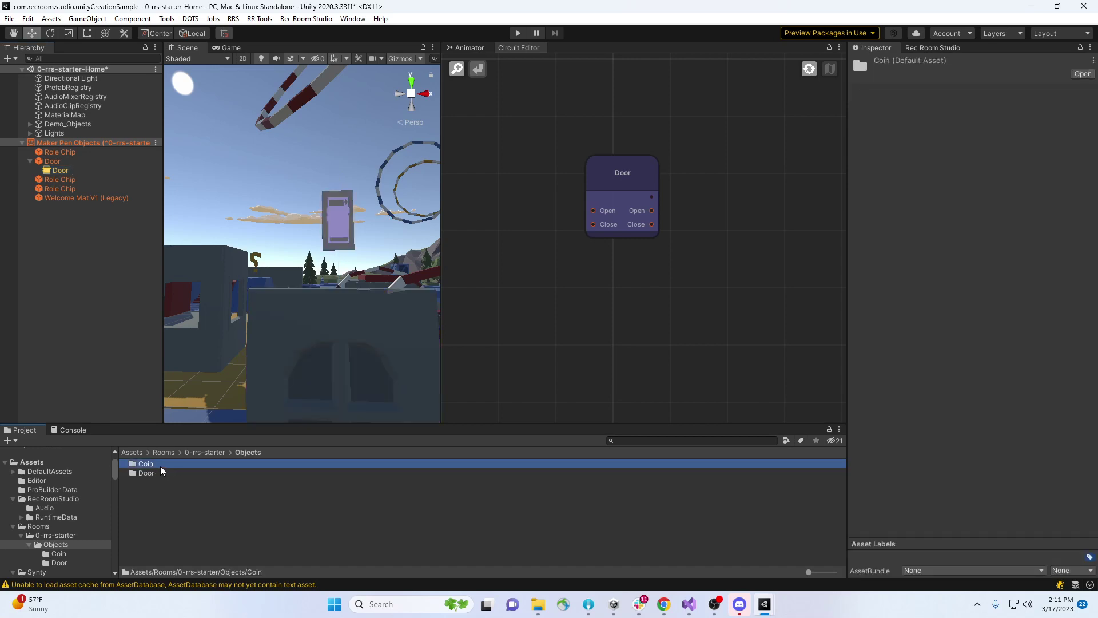
{"action": "double_click", "coordinate": [160, 465]}
{"action": "double_click", "coordinate": [146, 483]}
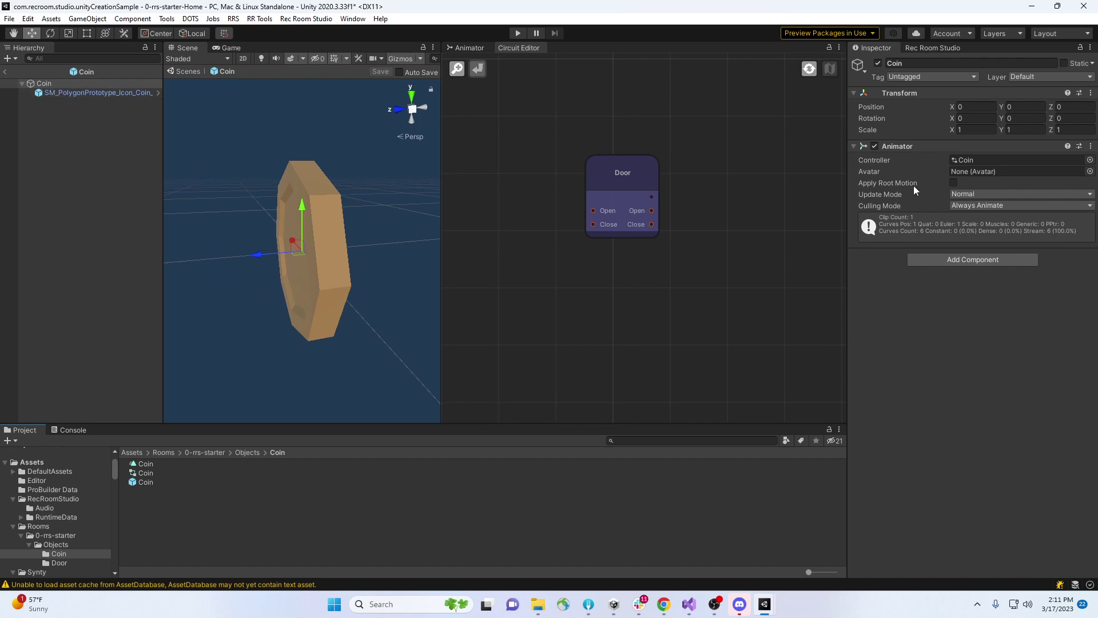
{"action": "left_click", "coordinate": [977, 259]}
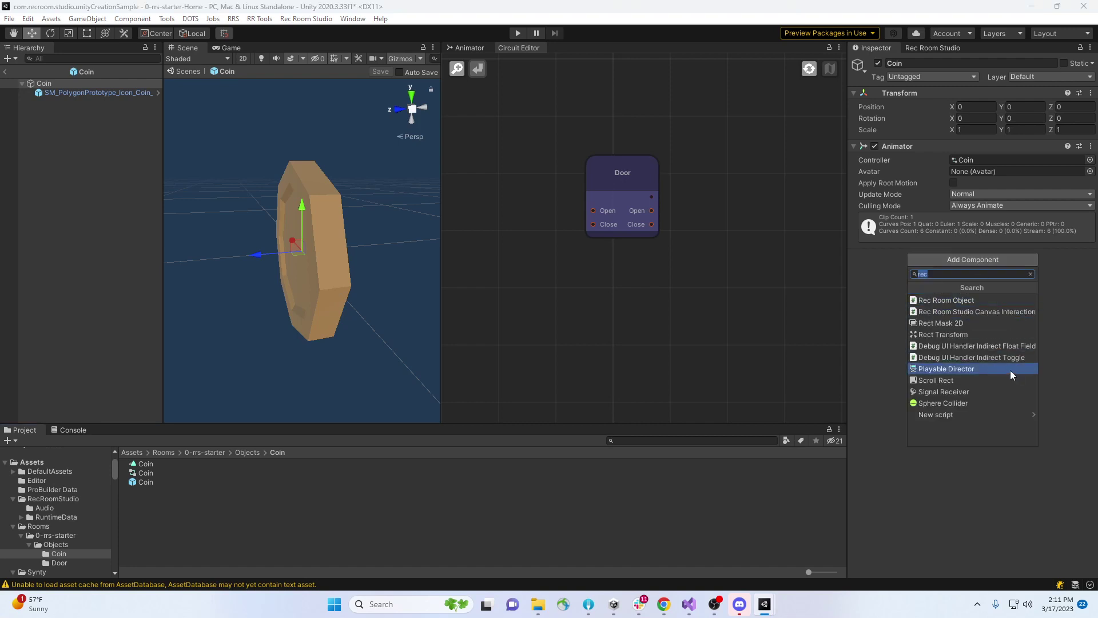
{"action": "left_click", "coordinate": [975, 304]}
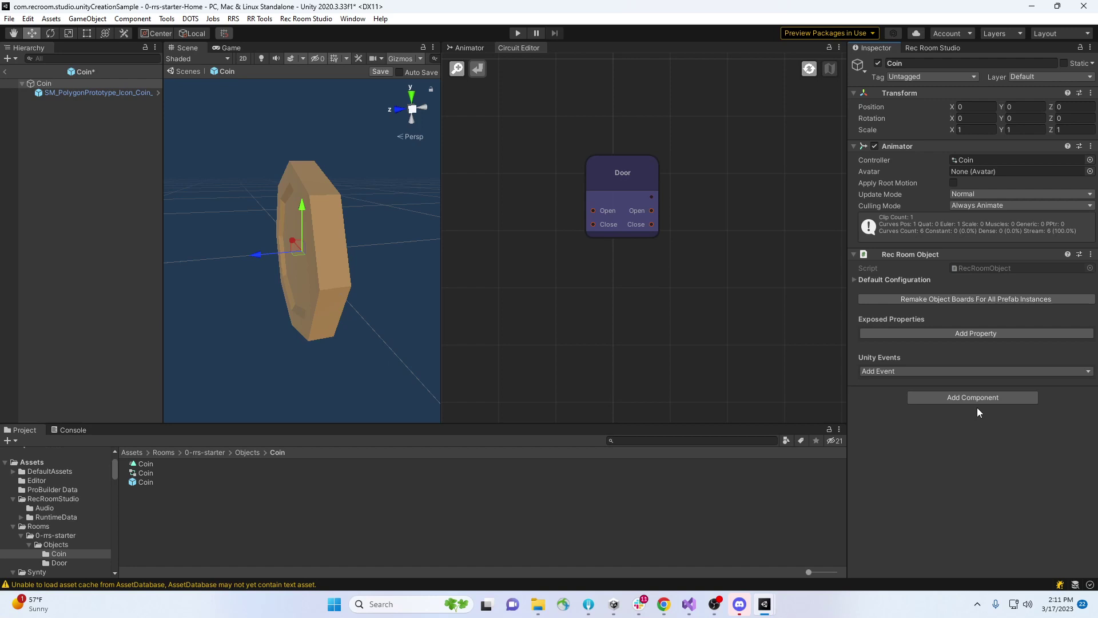
Add a parameterless UnityEvent() to the Coin named Hide
{"action": "left_click", "coordinate": [936, 372]}
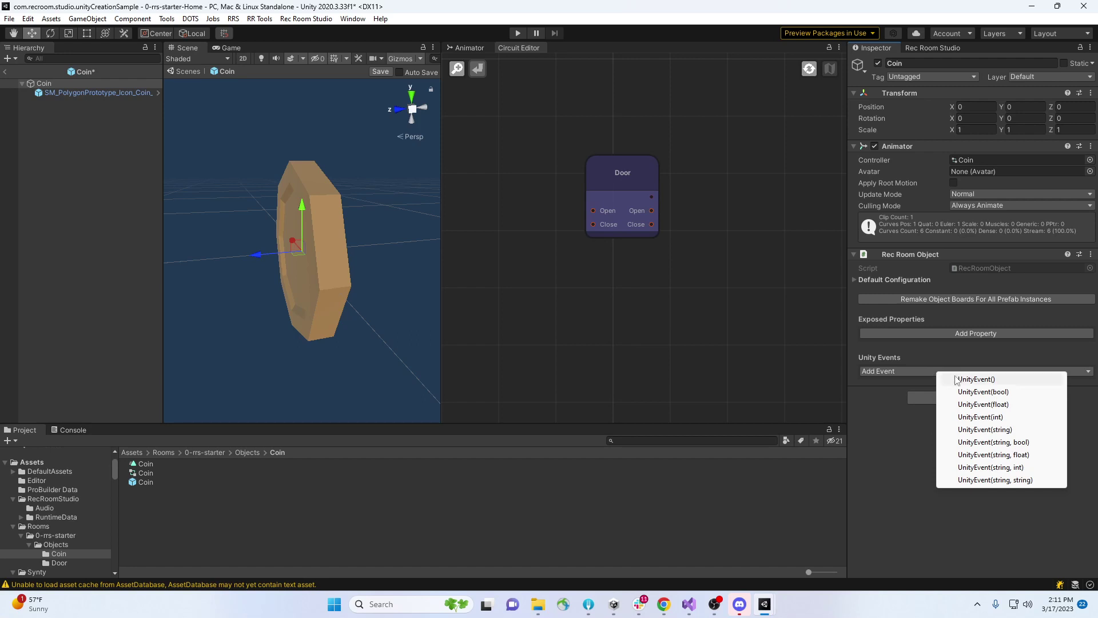
{"action": "left_click", "coordinate": [984, 382]}
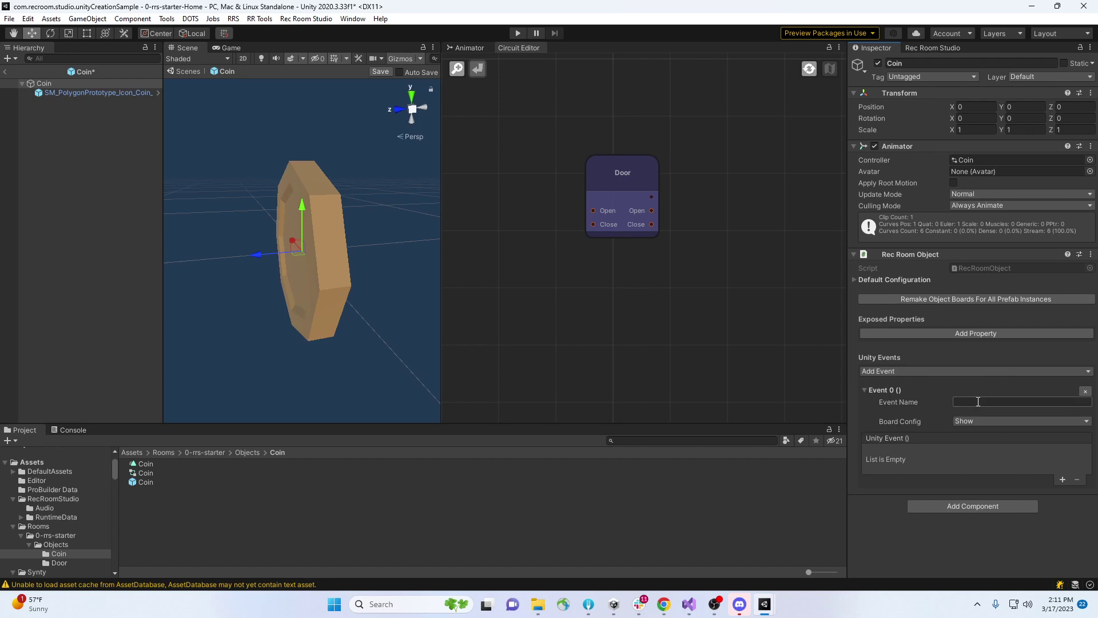
{"action": "type", "text": "Hide"}
{"action": "left_click", "coordinate": [55, 86]}
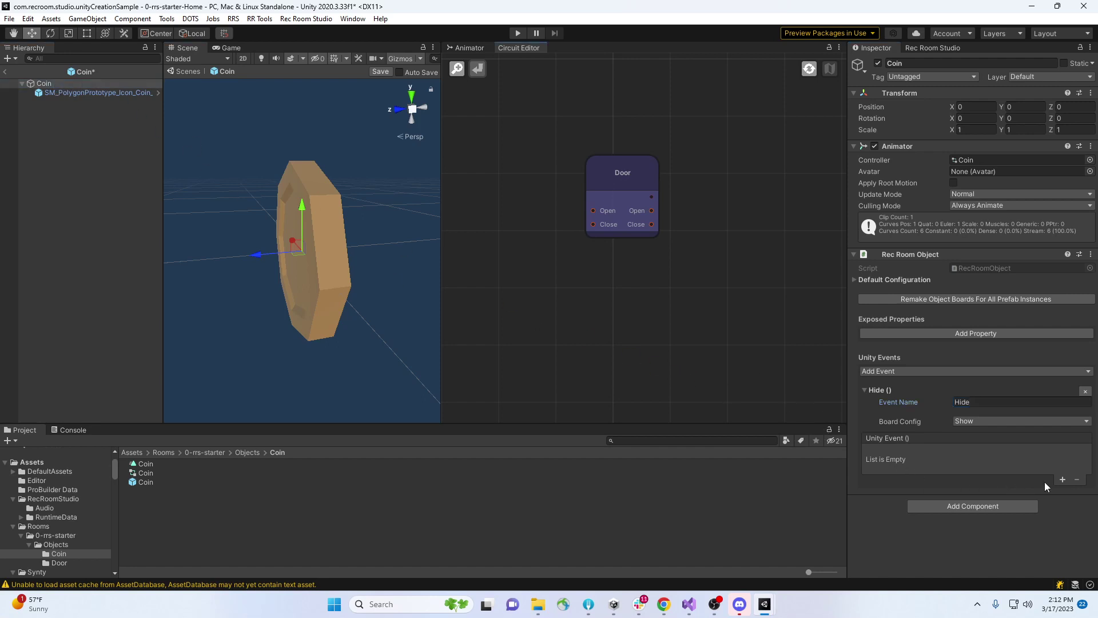
Give Hide a listener that calls GameObject.SetActive, unchecked, on the coin model child
{"action": "left_click", "coordinate": [1062, 480]}
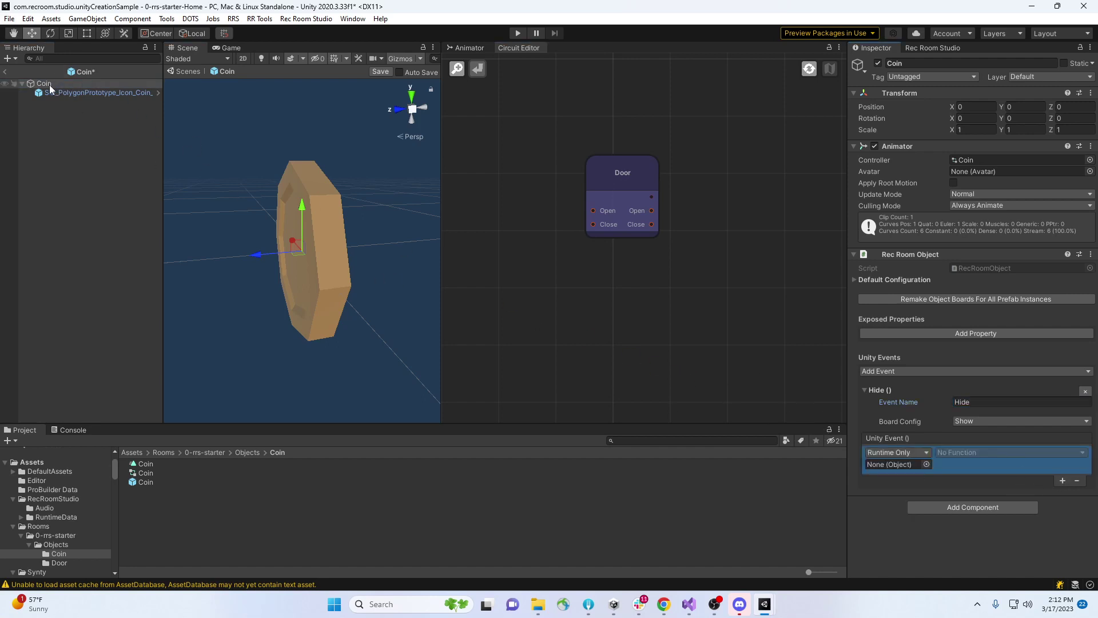
{"action": "left_click_drag", "start_coordinate": [772, 415], "coordinate": [906, 469]}
{"action": "left_click", "coordinate": [925, 453]}
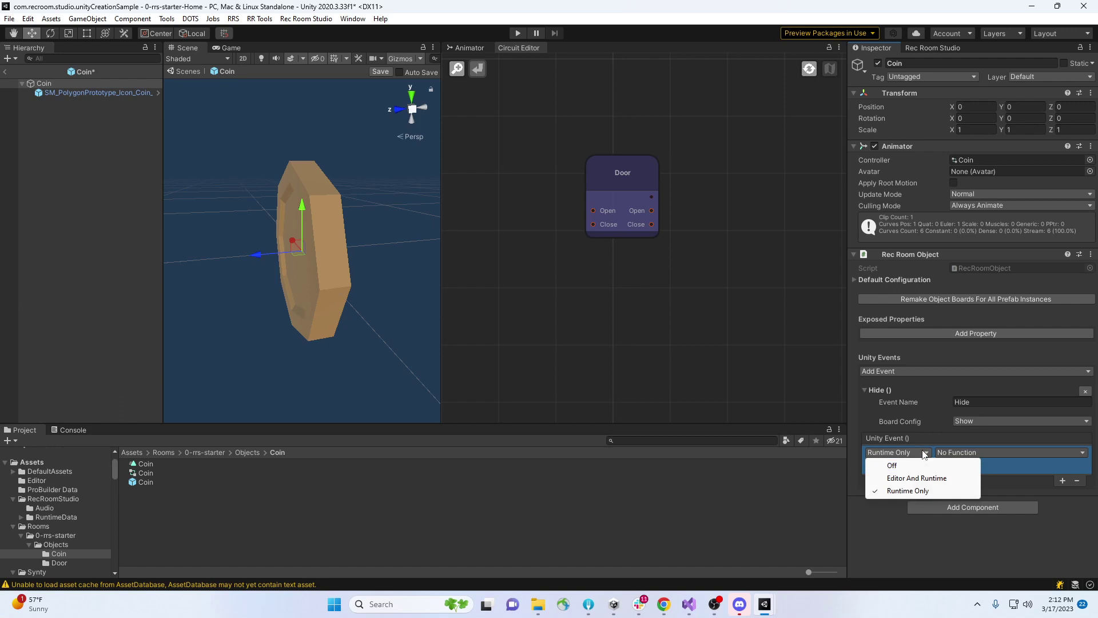
{"action": "left_click", "coordinate": [1011, 479]}
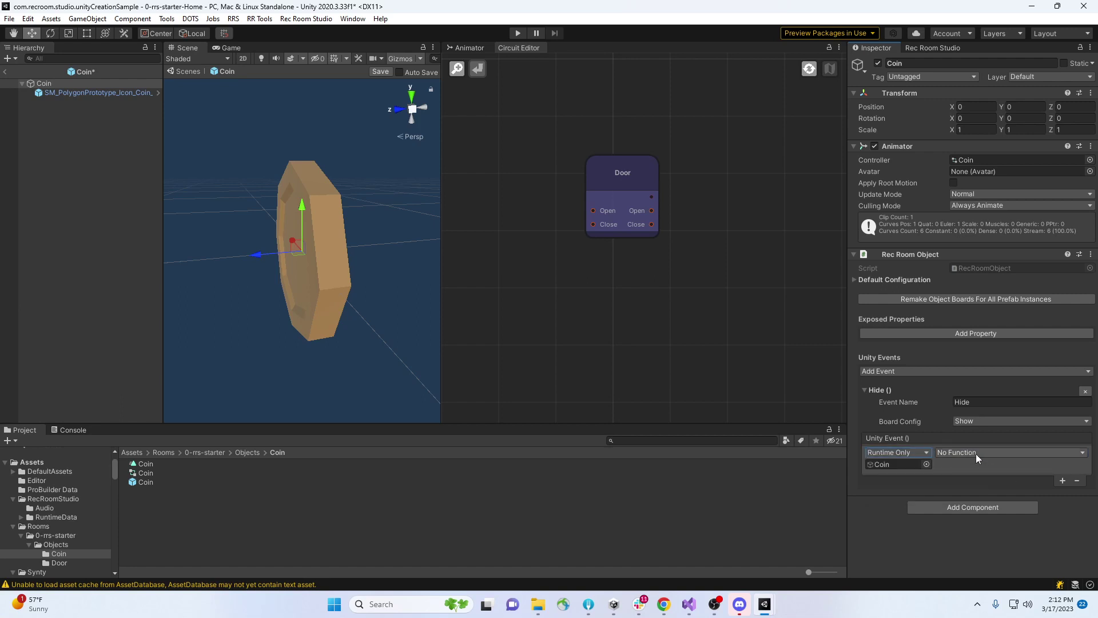
{"action": "left_click", "coordinate": [977, 453]}
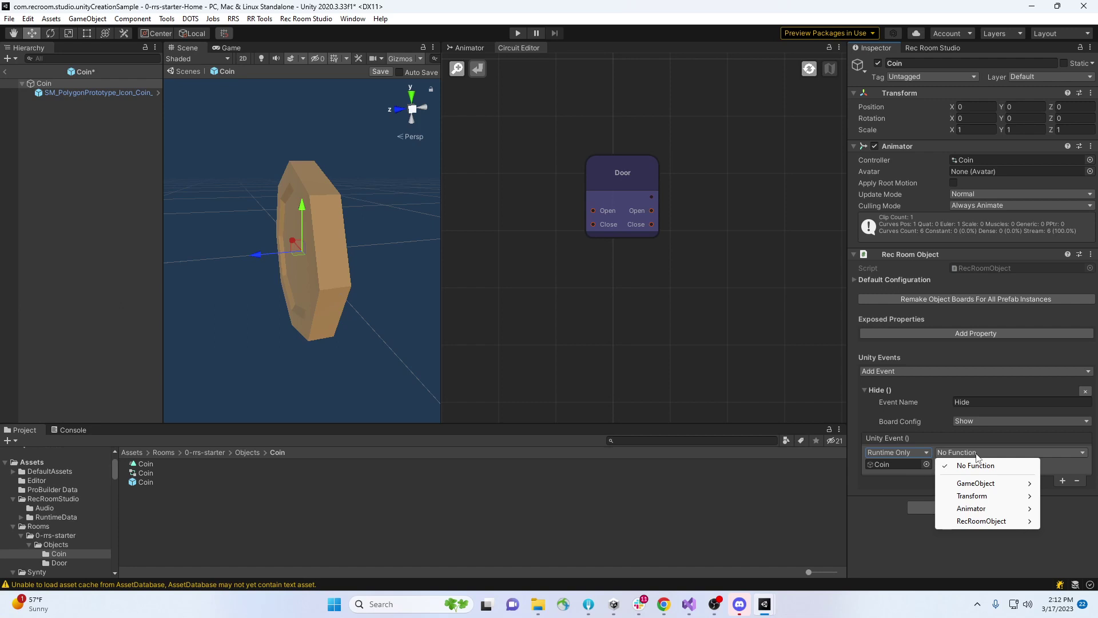
{"action": "left_click", "coordinate": [889, 519]}
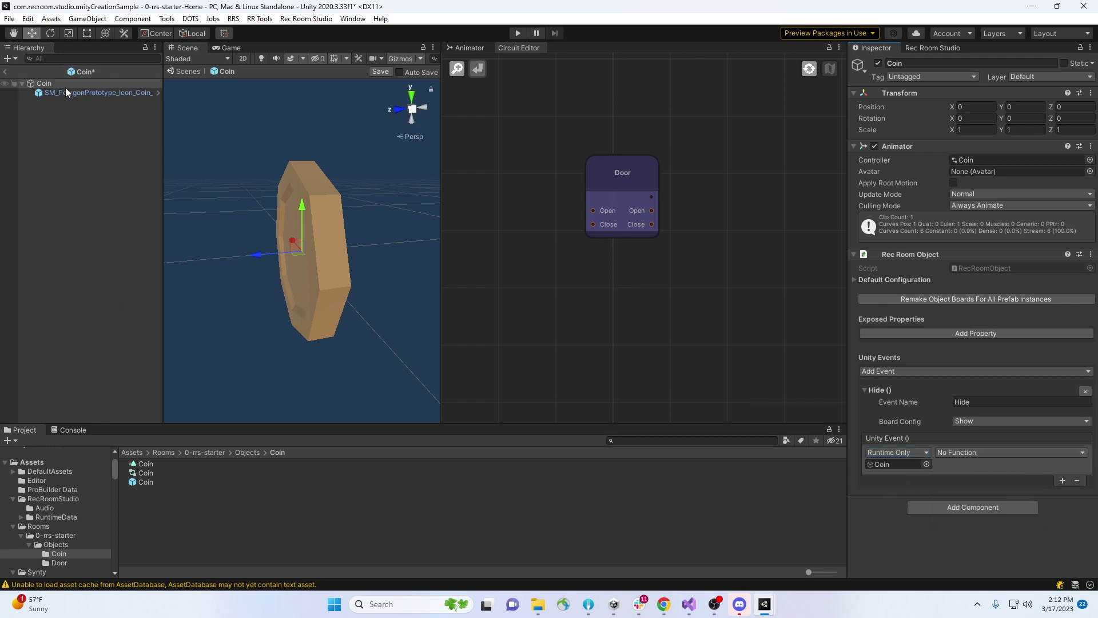
{"action": "left_click_drag", "start_coordinate": [67, 92], "coordinate": [890, 464]}
{"action": "left_click", "coordinate": [972, 452]}
{"action": "mouse_move", "coordinate": [981, 484]}
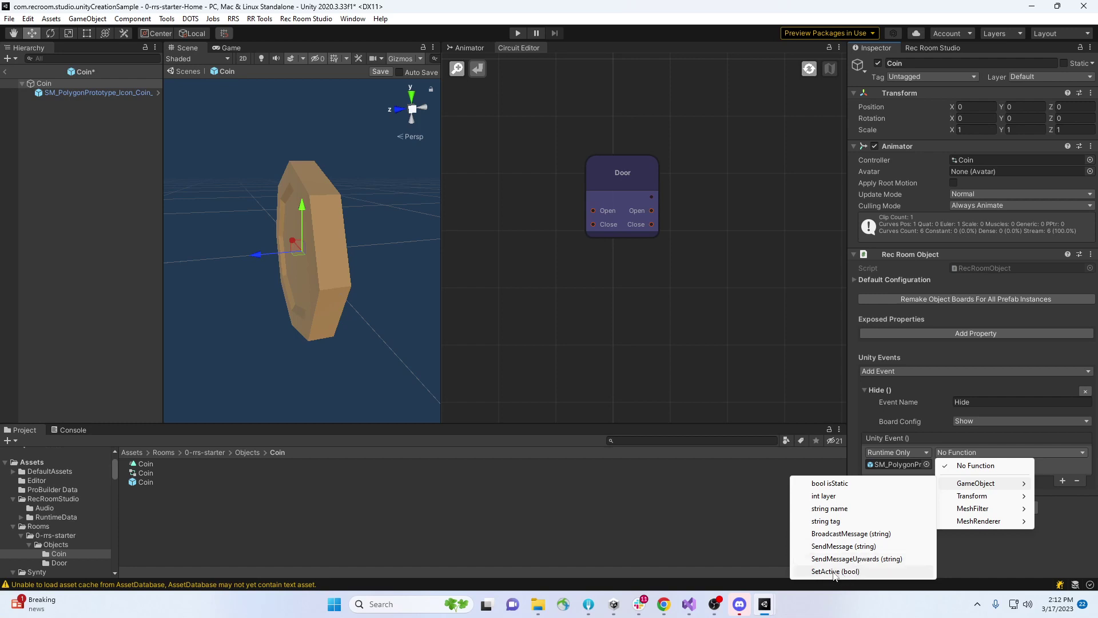
{"action": "left_click", "coordinate": [834, 571]}
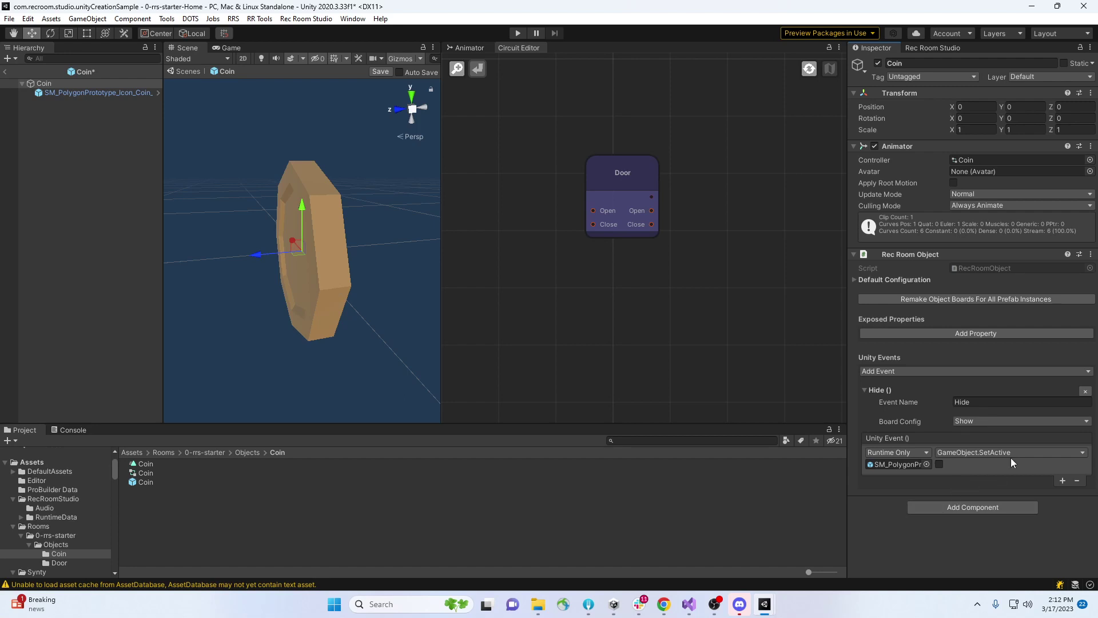
{"action": "left_click", "coordinate": [1076, 372]}
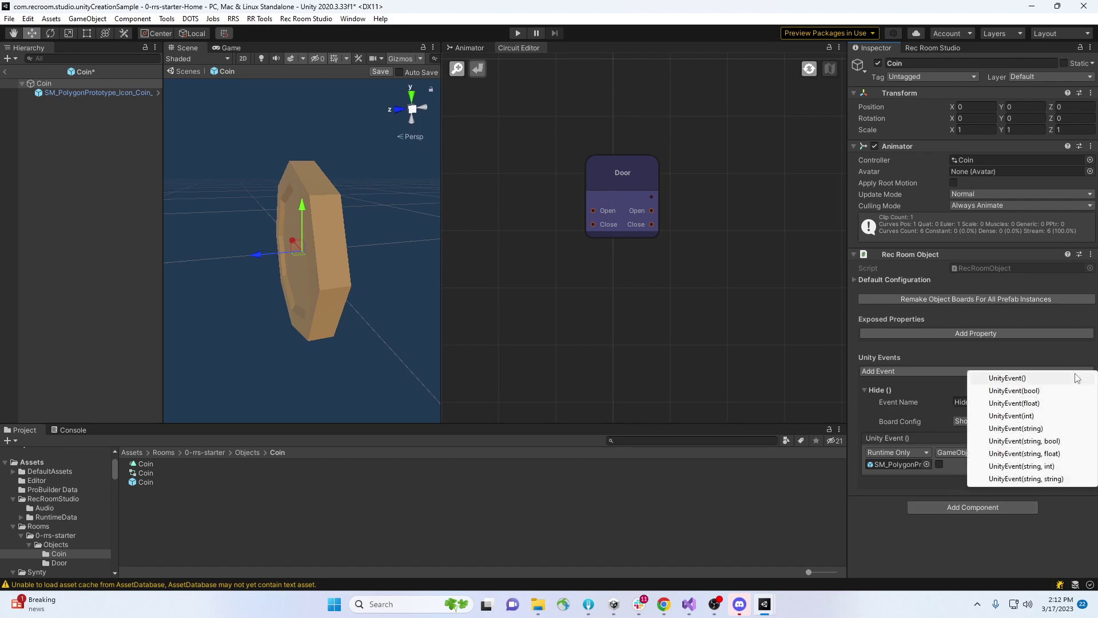
Add a second parameterless event to the Coin named Show
{"action": "left_click", "coordinate": [1008, 379]}
{"action": "left_click", "coordinate": [982, 505]}
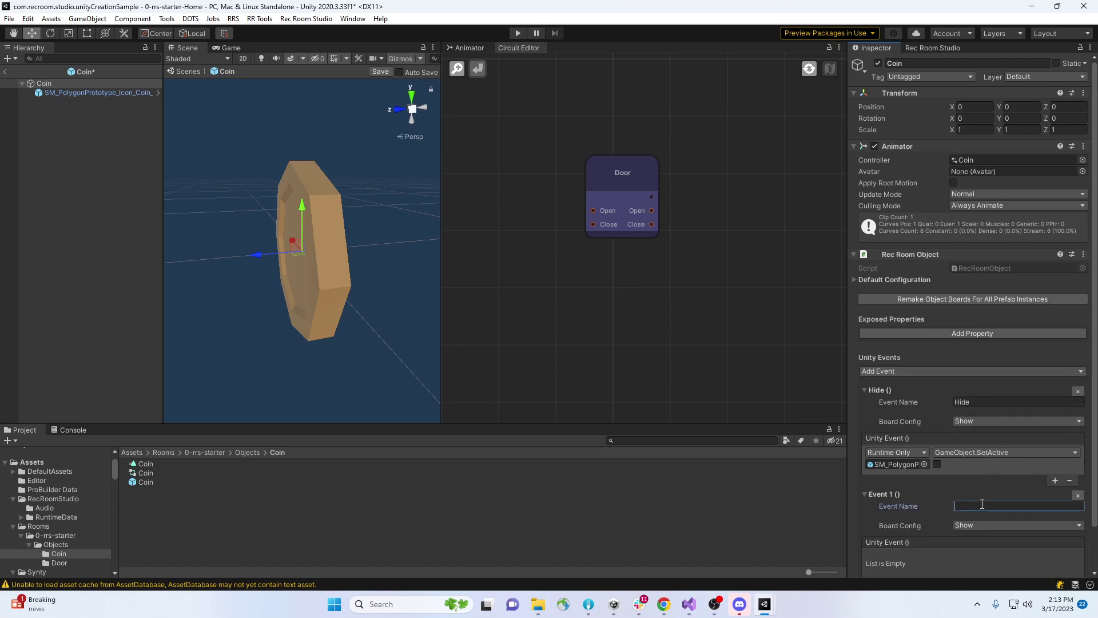
{"action": "type", "text": "Show"}
{"action": "scroll", "coordinate": [921, 522], "scroll_direction": "down", "scroll_amount": 2}
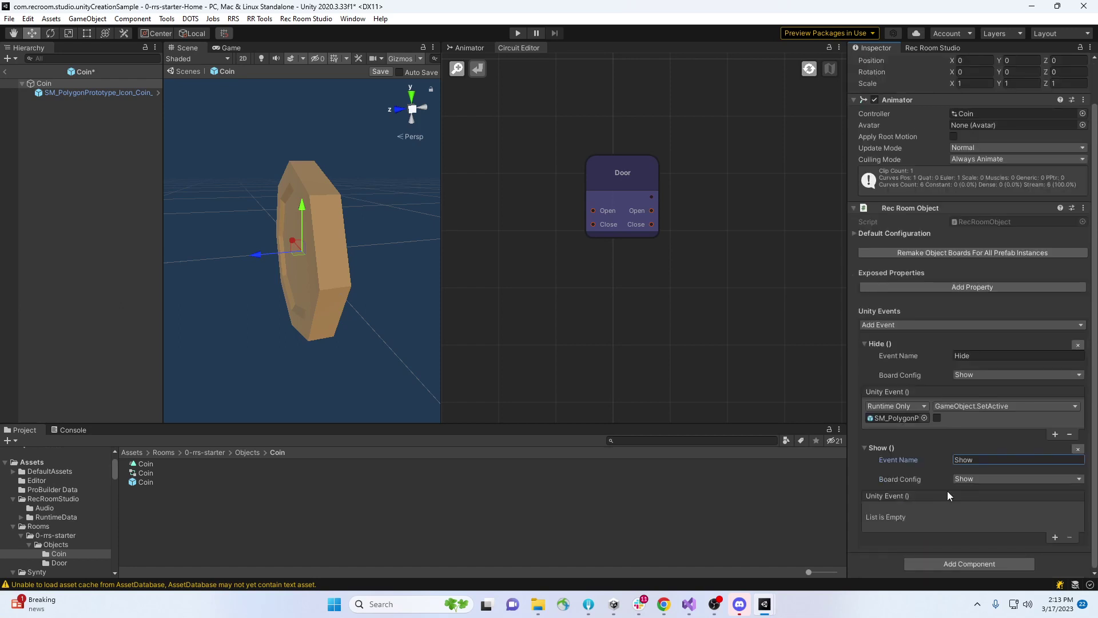
Give Show a listener calling GameObject.SetActive, ticked true, on the coin model child
{"action": "left_click_drag", "start_coordinate": [70, 92], "coordinate": [1013, 547]}
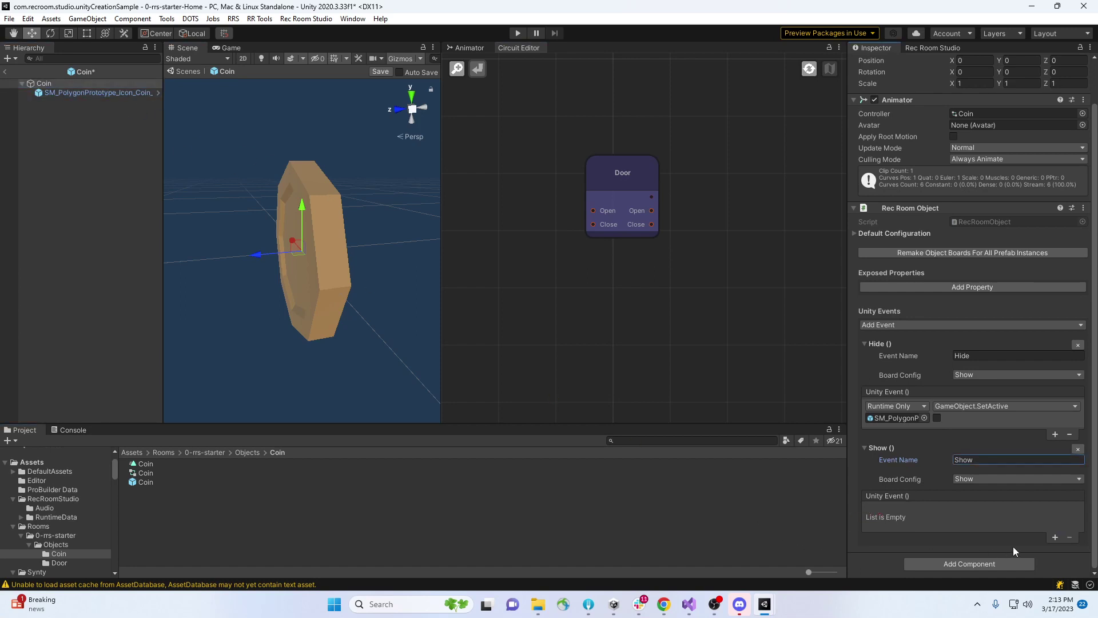
{"action": "left_click", "coordinate": [1054, 536]}
{"action": "left_click_drag", "start_coordinate": [90, 94], "coordinate": [900, 522]}
{"action": "left_click", "coordinate": [962, 510]}
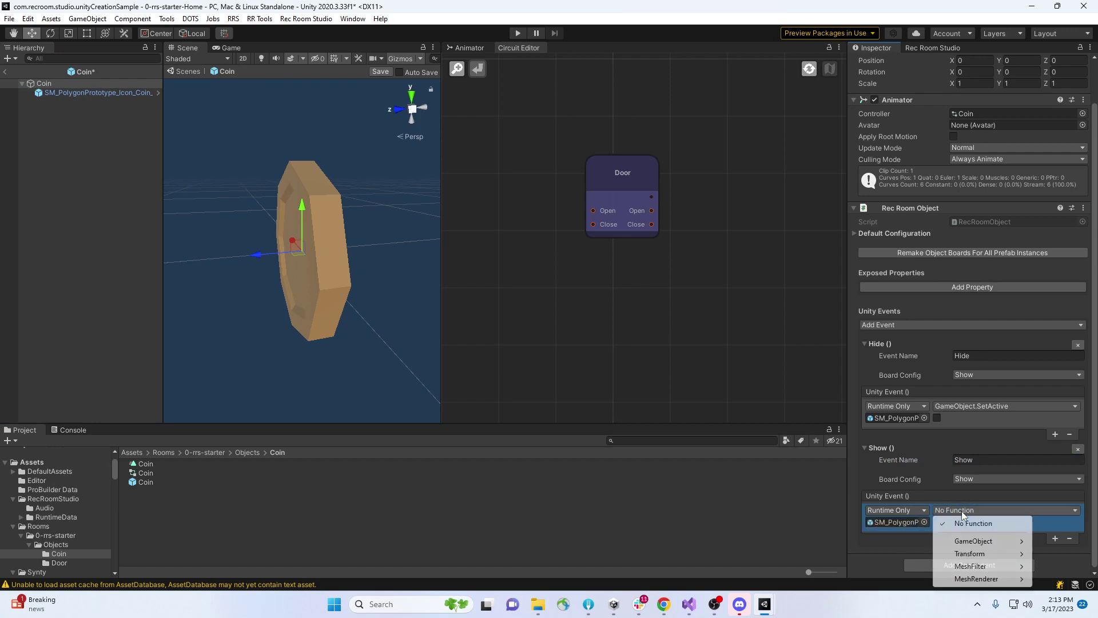
{"action": "mouse_move", "coordinate": [976, 555]}
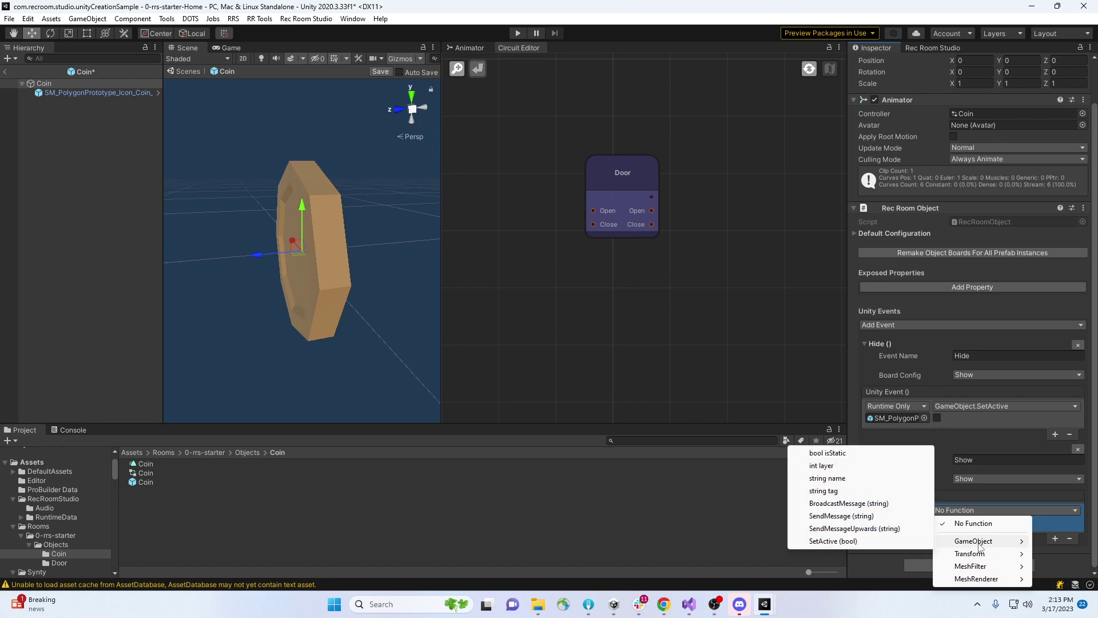
{"action": "left_click", "coordinate": [843, 541]}
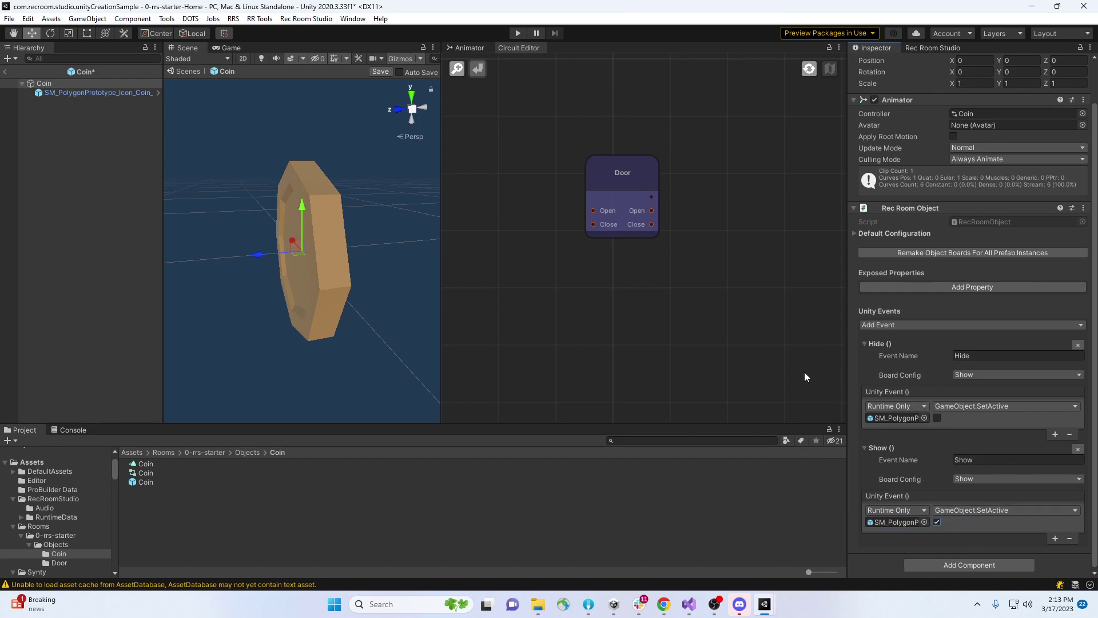
Add an exposed property IsShowing bound to SM_PolygonPrototype's GameObject.activeSelf
{"action": "left_click", "coordinate": [982, 288]}
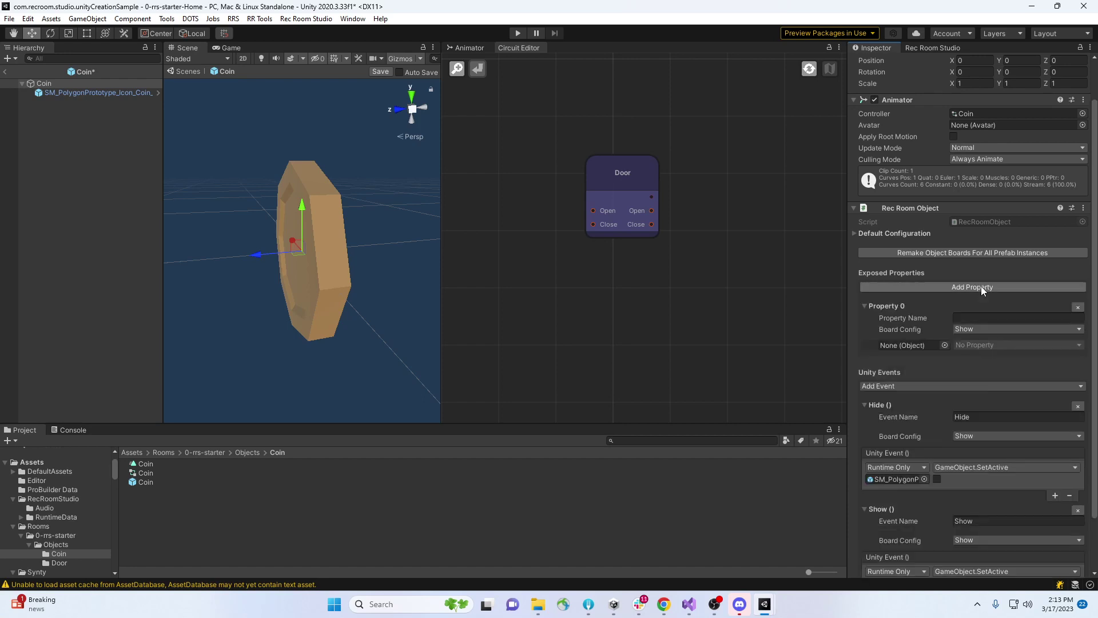
{"action": "left_click", "coordinate": [980, 317]}
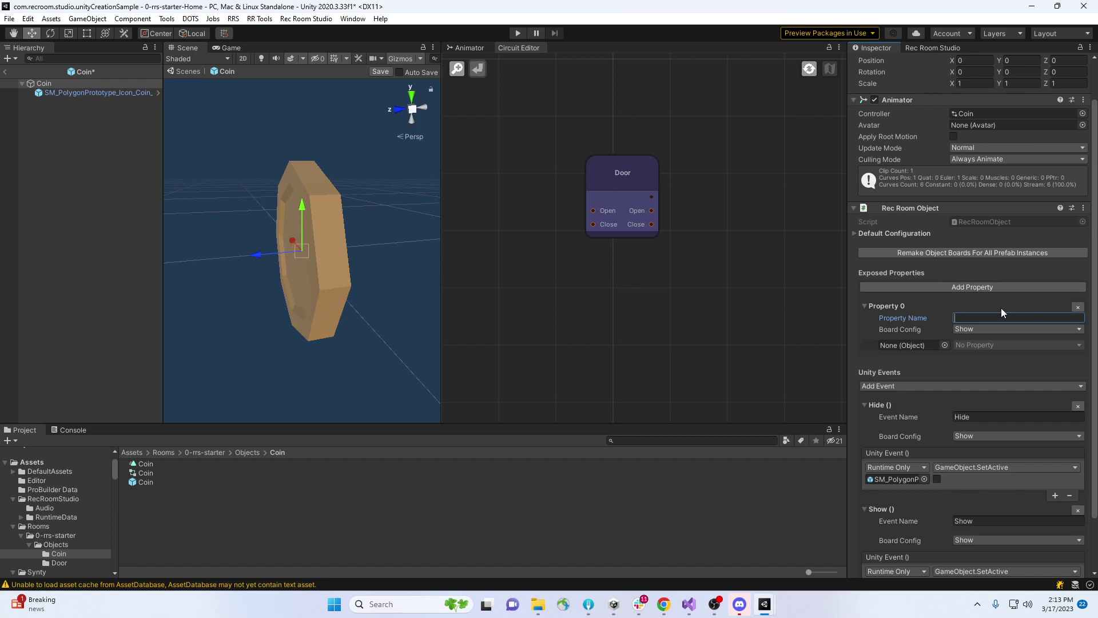
{"action": "type", "text": "IsShowing"}
{"action": "left_click_drag", "start_coordinate": [89, 92], "coordinate": [910, 346]}
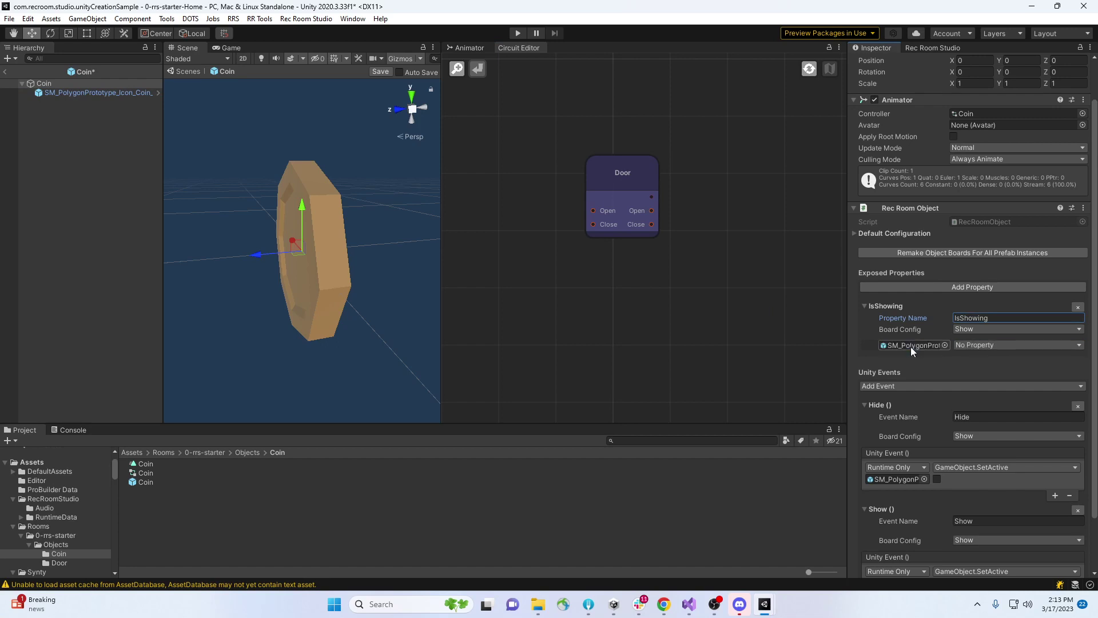
{"action": "left_click", "coordinate": [990, 345]}
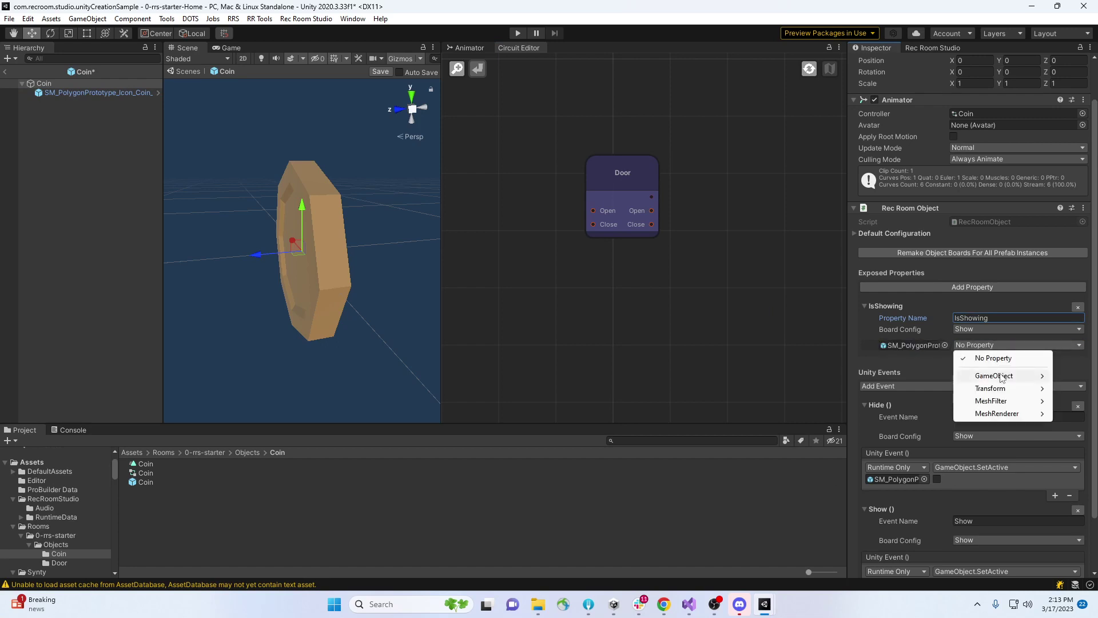
{"action": "mouse_move", "coordinate": [1001, 377]}
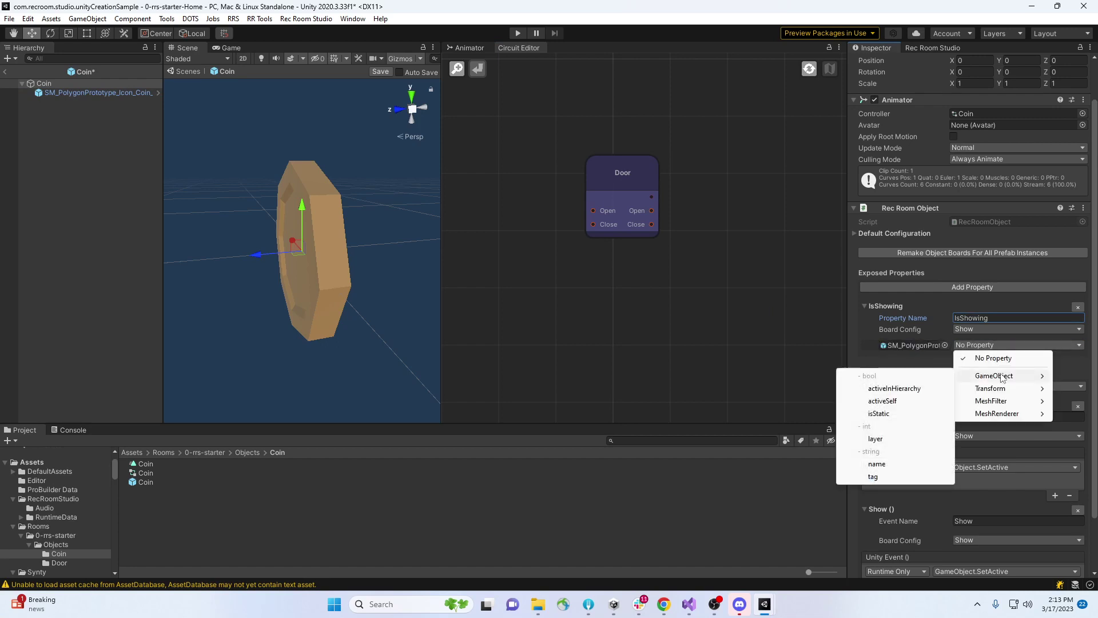
{"action": "left_click", "coordinate": [884, 400]}
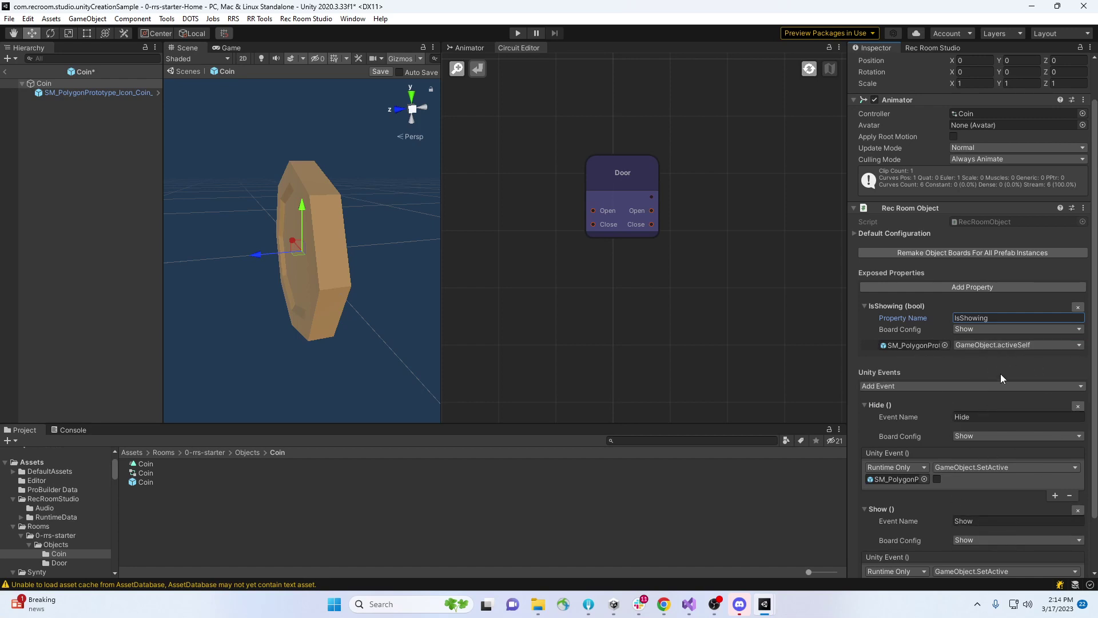
Save the Coin prefab, return to the scene and place a test Coin near the door
{"action": "left_click", "coordinate": [14, 87]}
{"action": "left_click", "coordinate": [523, 324]}
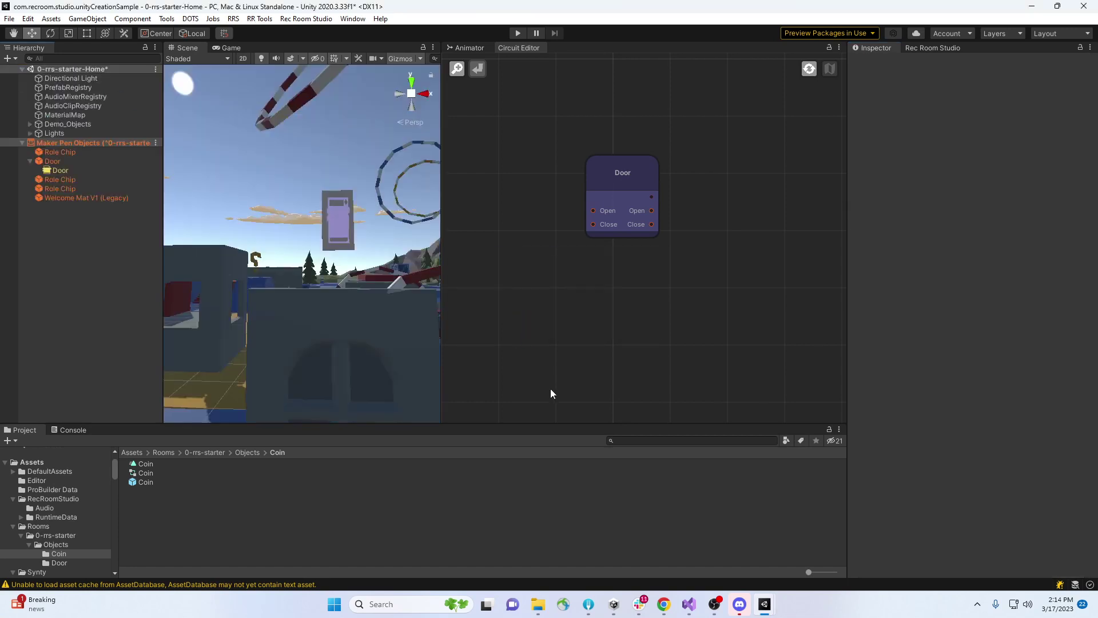
{"action": "right_click_drag", "start_coordinate": [335, 266], "coordinate": [353, 360]}
{"action": "left_click_drag", "start_coordinate": [146, 484], "coordinate": [373, 323]}
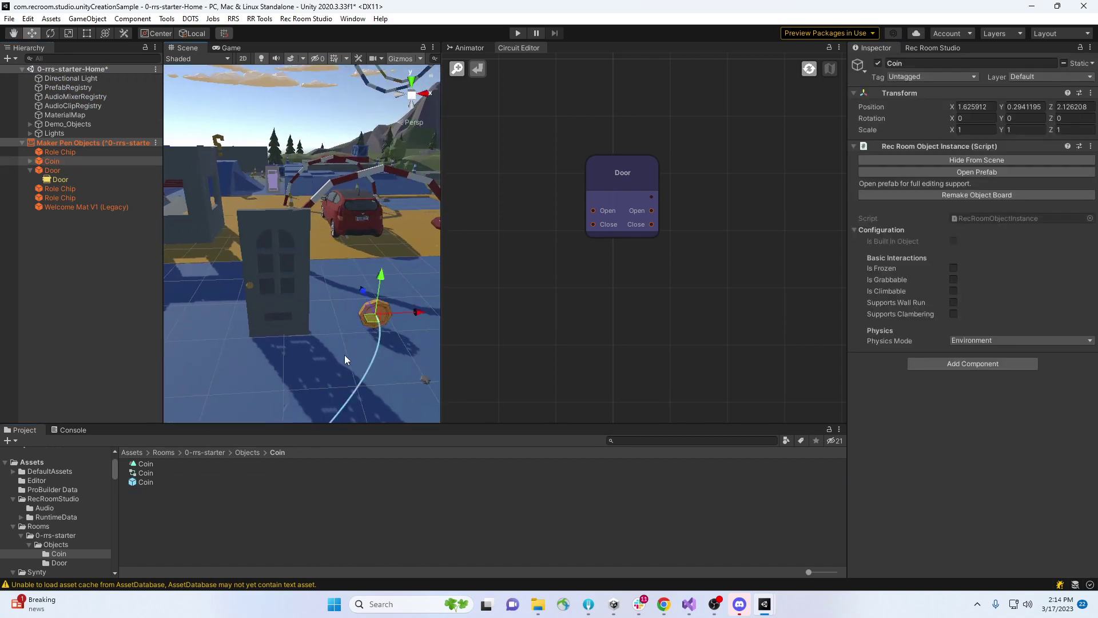
Delete the test Coin from the Home scene and reopen the Coin prefab
{"action": "right_click_drag", "start_coordinate": [345, 359], "coordinate": [294, 378]}
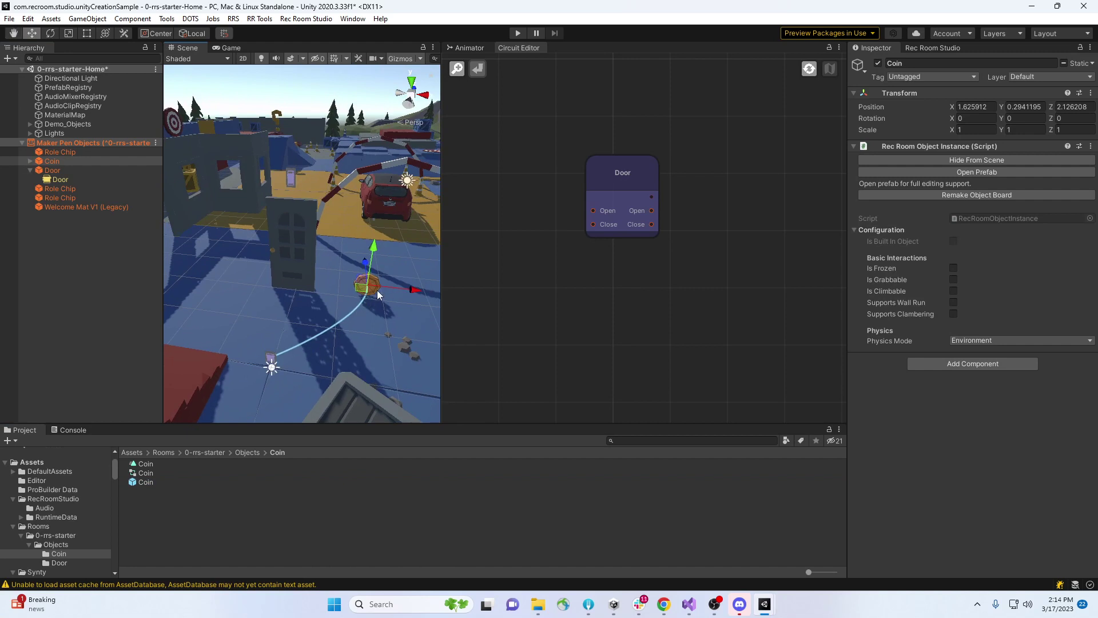
{"action": "key", "text": "Delete"}
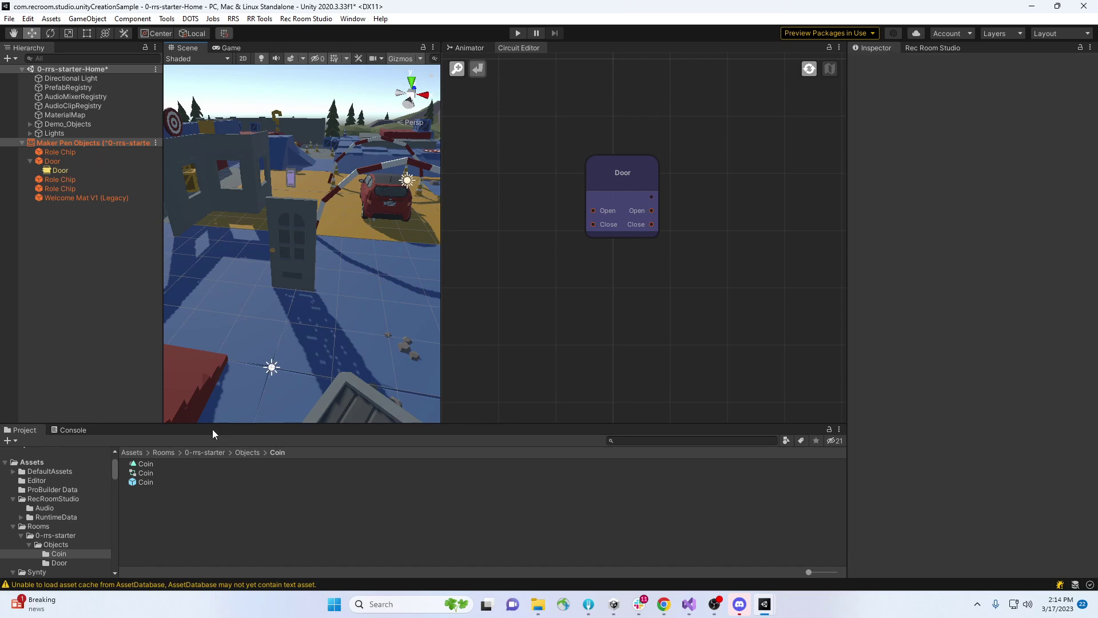
{"action": "double_click", "coordinate": [146, 482]}
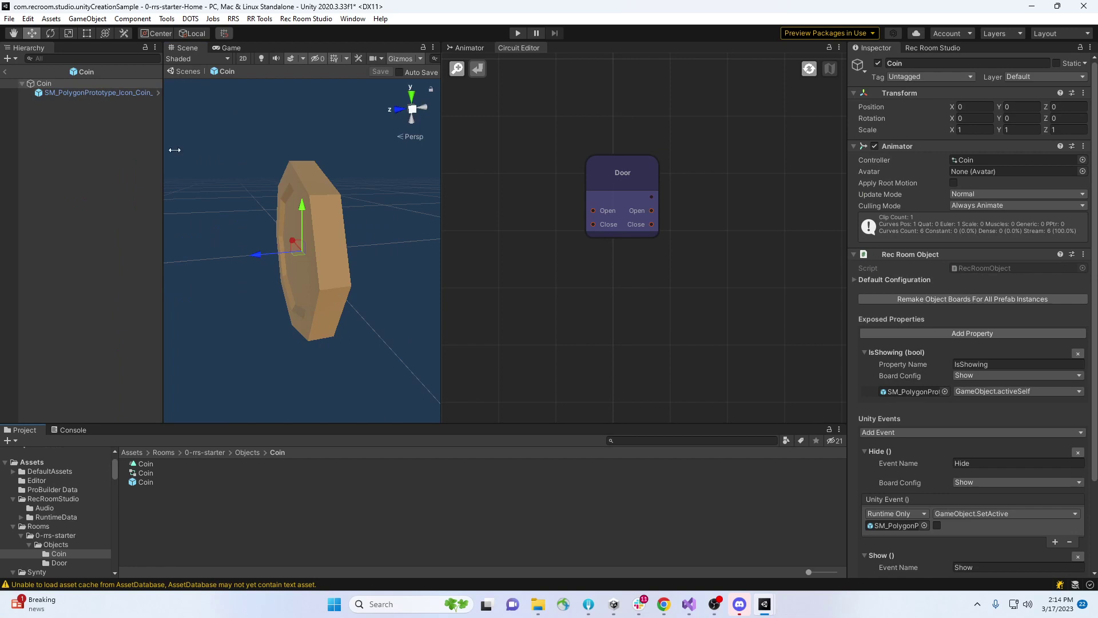
Add a Sphere Collider with radius 0.1 to the Coin prefab, then exit prefab editing
{"action": "left_click", "coordinate": [853, 254]}
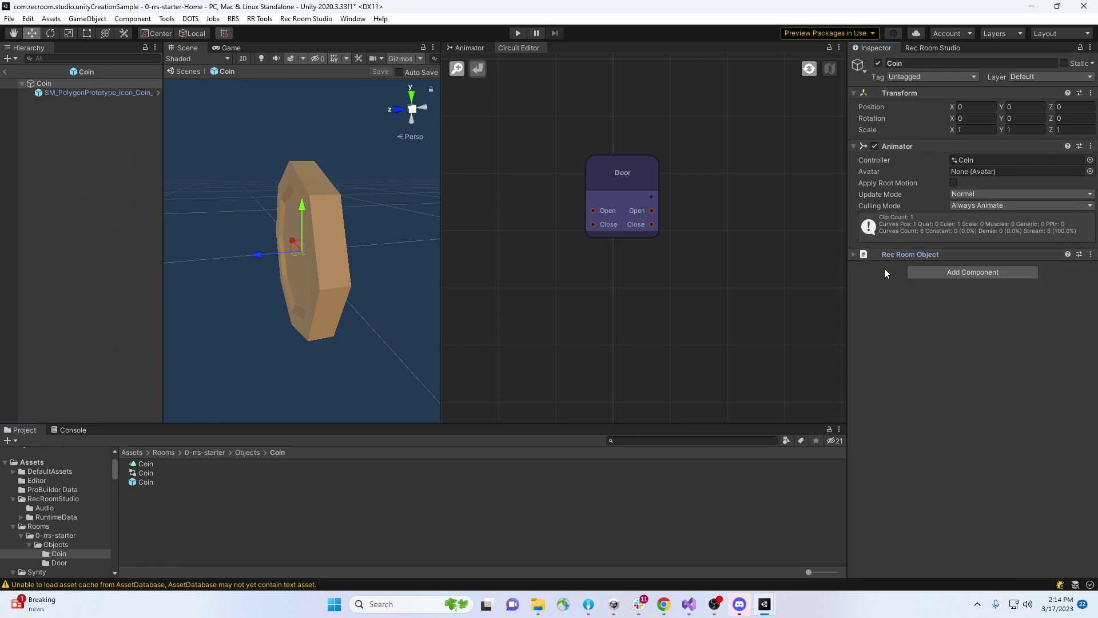
{"action": "left_click", "coordinate": [973, 273]}
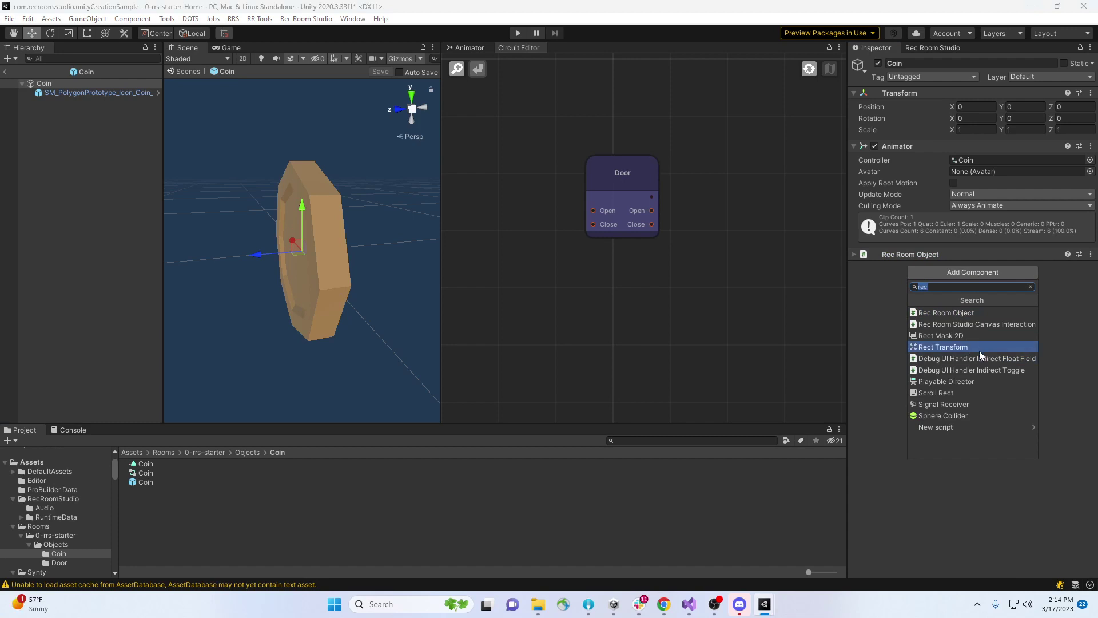
{"action": "type", "text": "spher"}
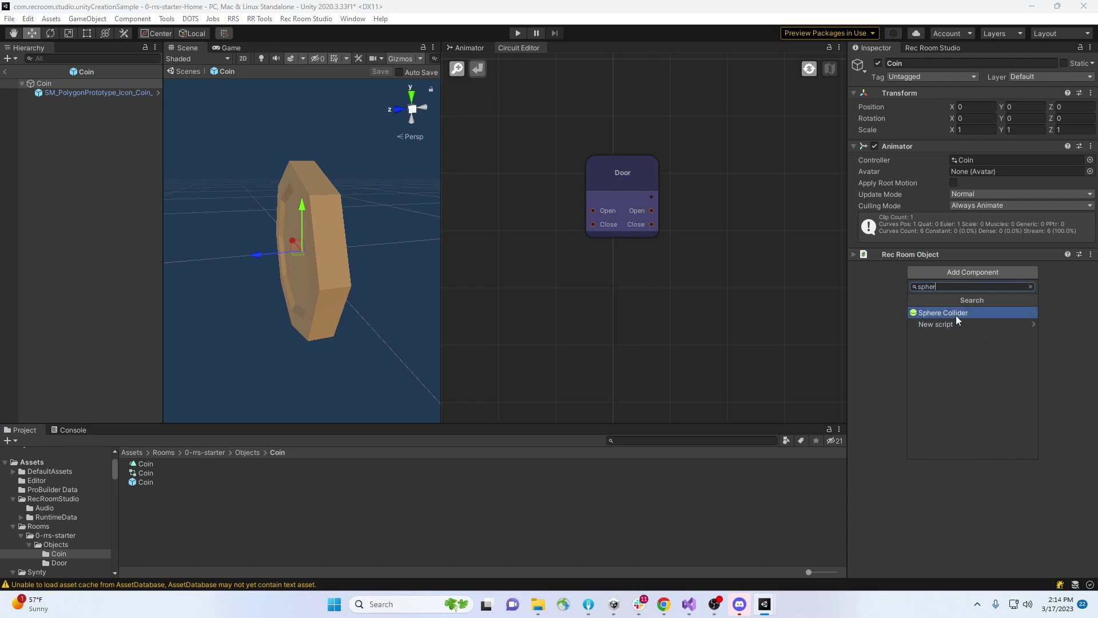
{"action": "left_click", "coordinate": [955, 313]}
{"action": "left_click", "coordinate": [982, 331]}
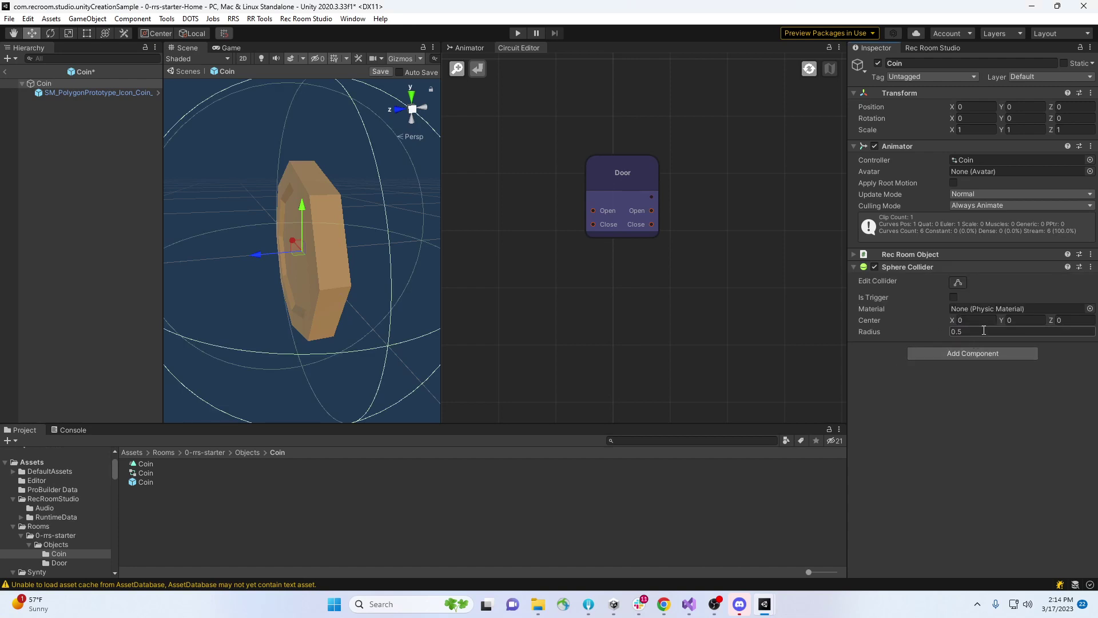
{"action": "type", "text": "0.1"}
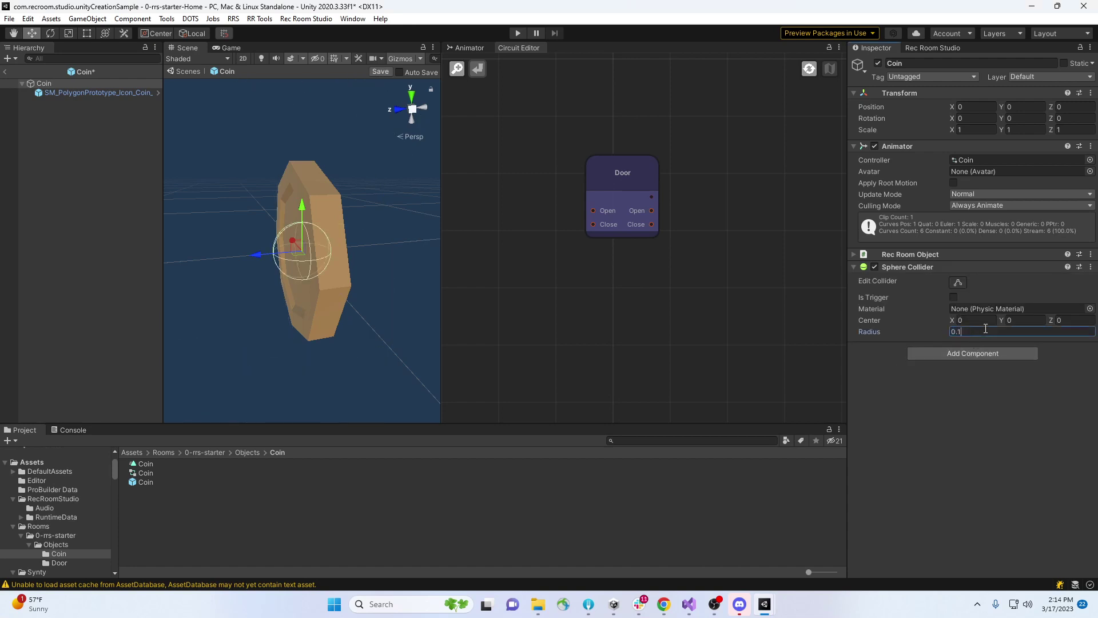
{"action": "left_click", "coordinate": [987, 422]}
{"action": "left_click", "coordinate": [6, 75]}
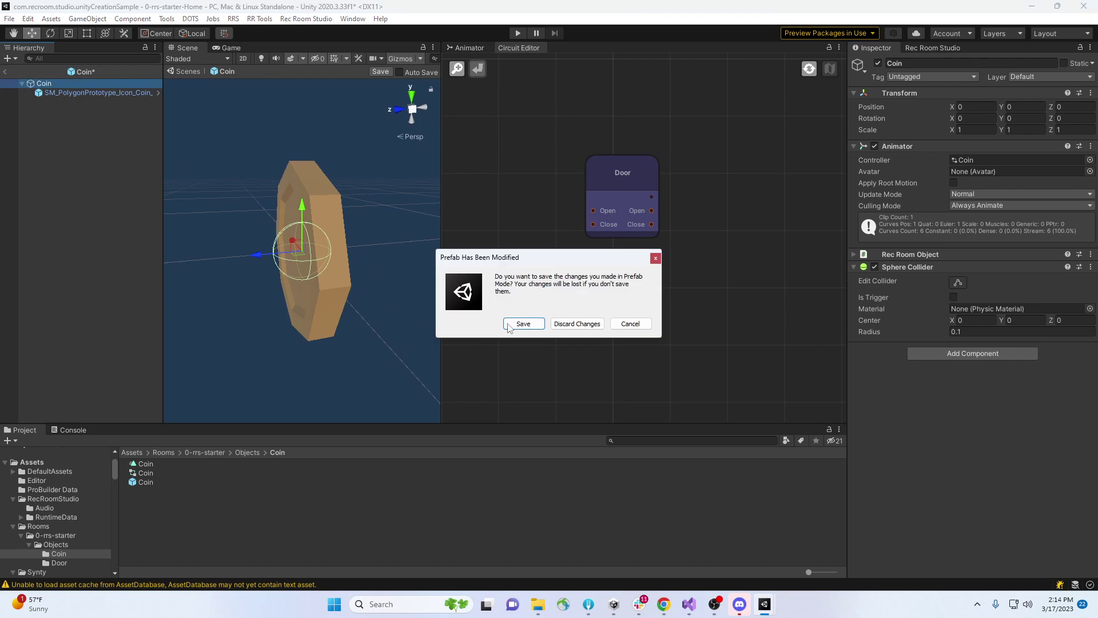
Save the Coin prefab, place a Coin near the door and raise its circuit panel above it
{"action": "left_click", "coordinate": [522, 323]}
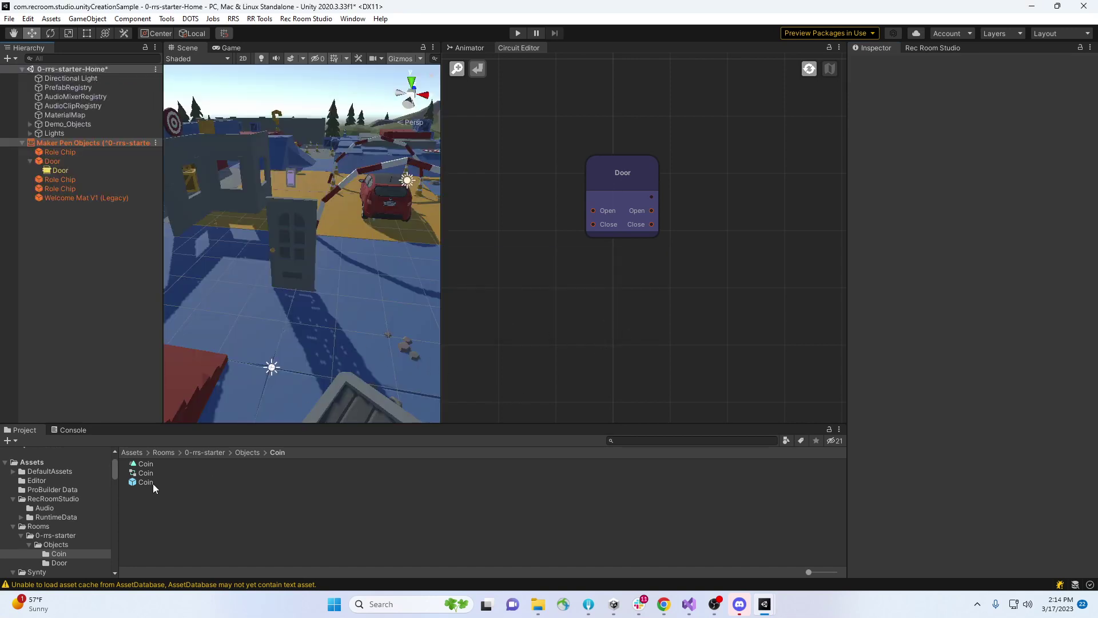
{"action": "left_click_drag", "start_coordinate": [153, 483], "coordinate": [370, 300]}
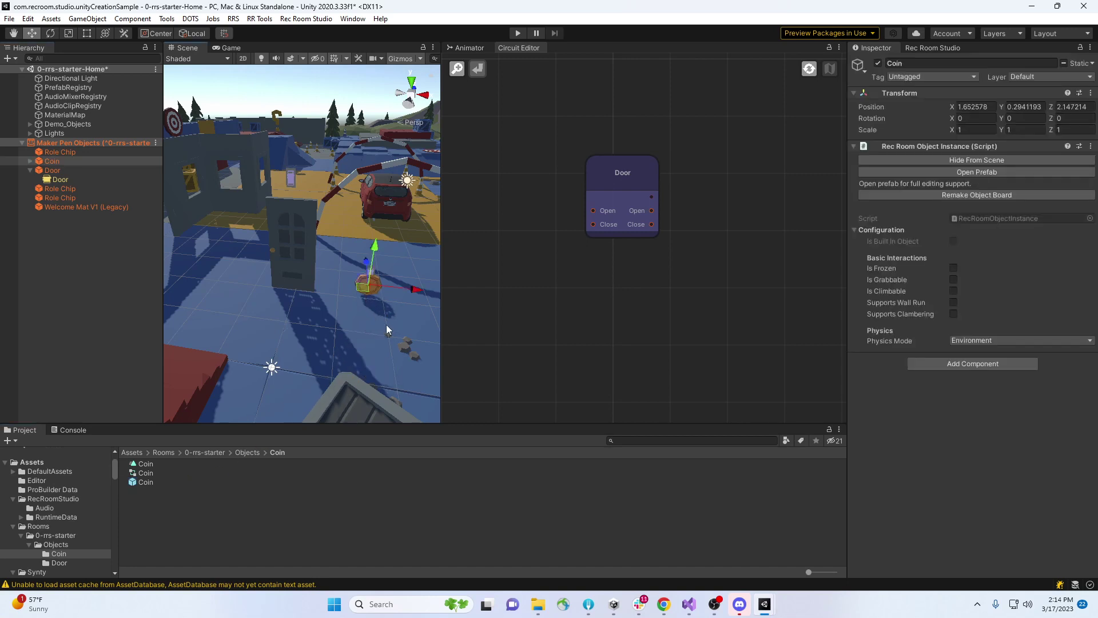
{"action": "right_click_drag", "start_coordinate": [350, 333], "coordinate": [334, 310]}
{"action": "left_click", "coordinate": [280, 256]}
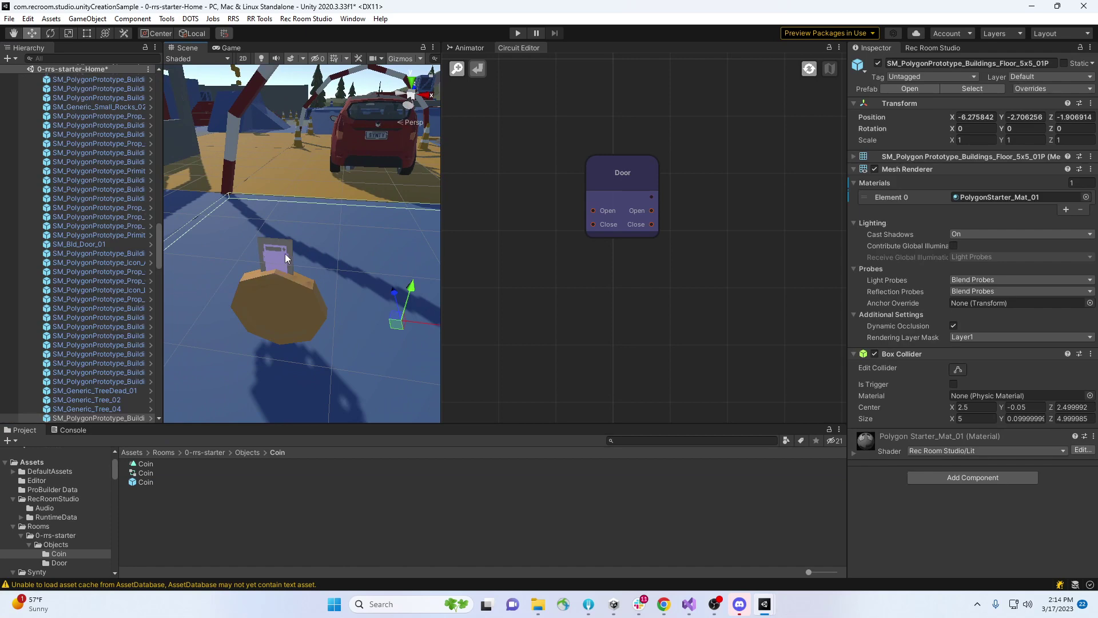
{"action": "left_click_drag", "start_coordinate": [263, 227], "coordinate": [272, 188]}
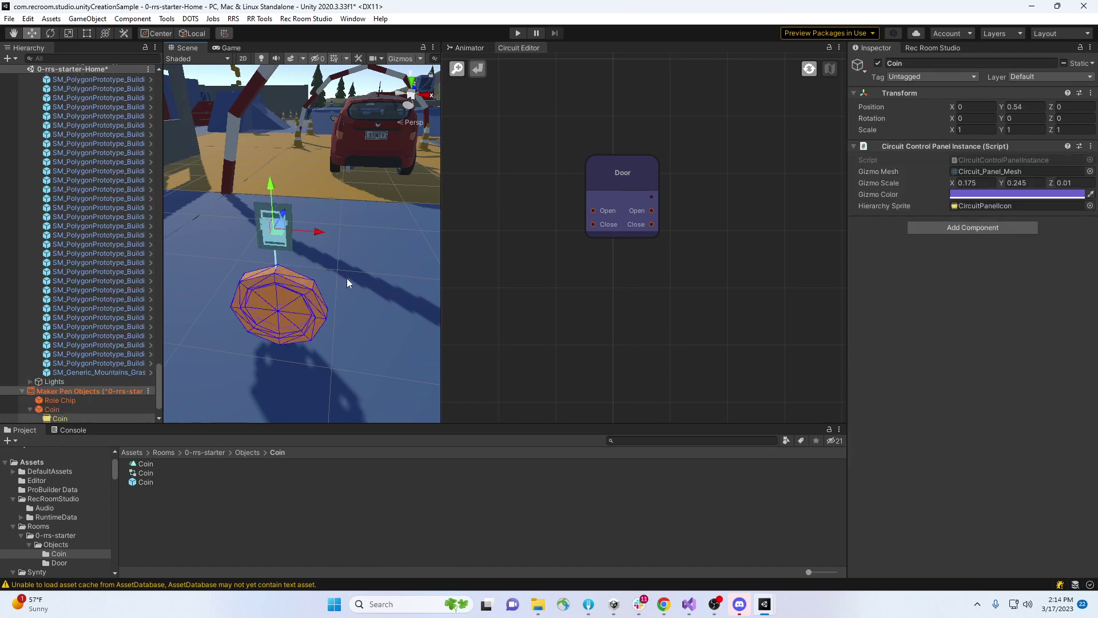
View the Coin's board in the Circuit Editor and inspect its generated inner circuit
{"action": "left_click", "coordinate": [457, 70]}
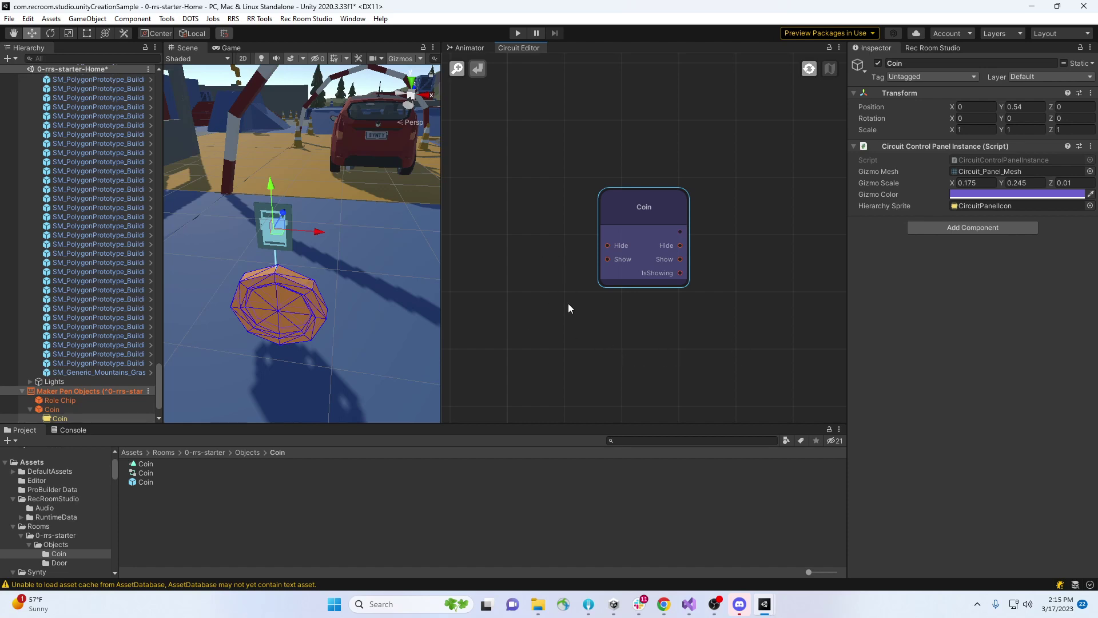
{"action": "double_click", "coordinate": [652, 214]}
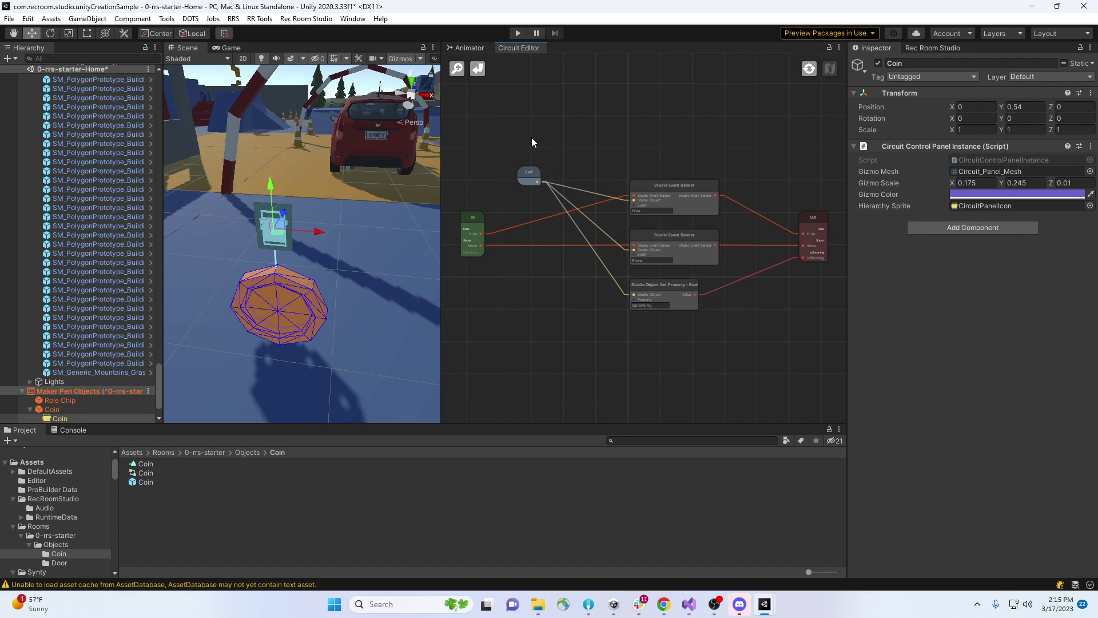
{"action": "left_click", "coordinate": [482, 73]}
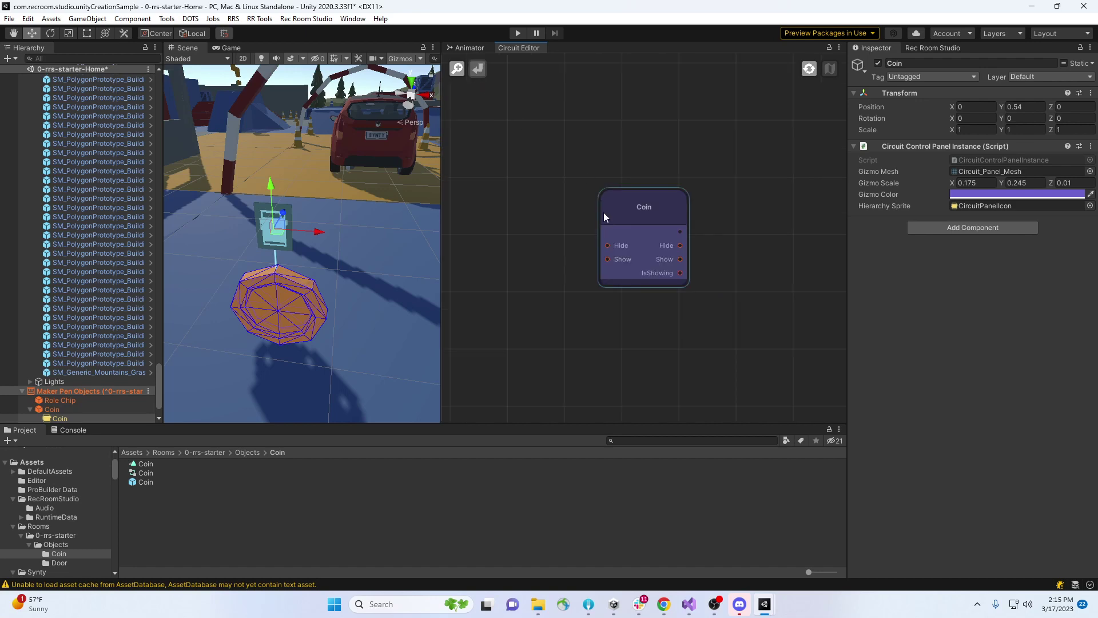